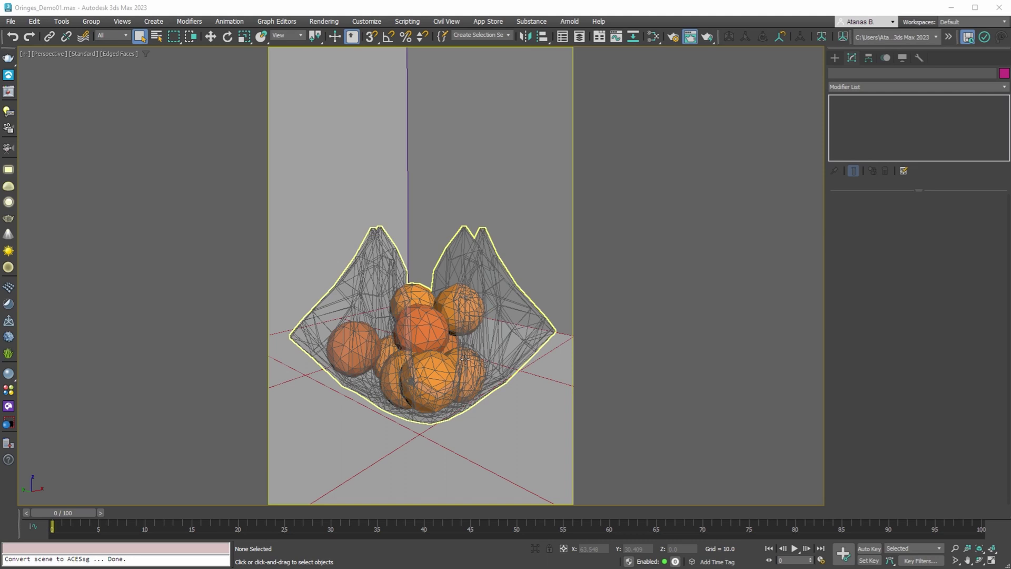
Open the App Store menu to show the AvizStudioTools submenu with AColorManager.
left_click(488, 22)
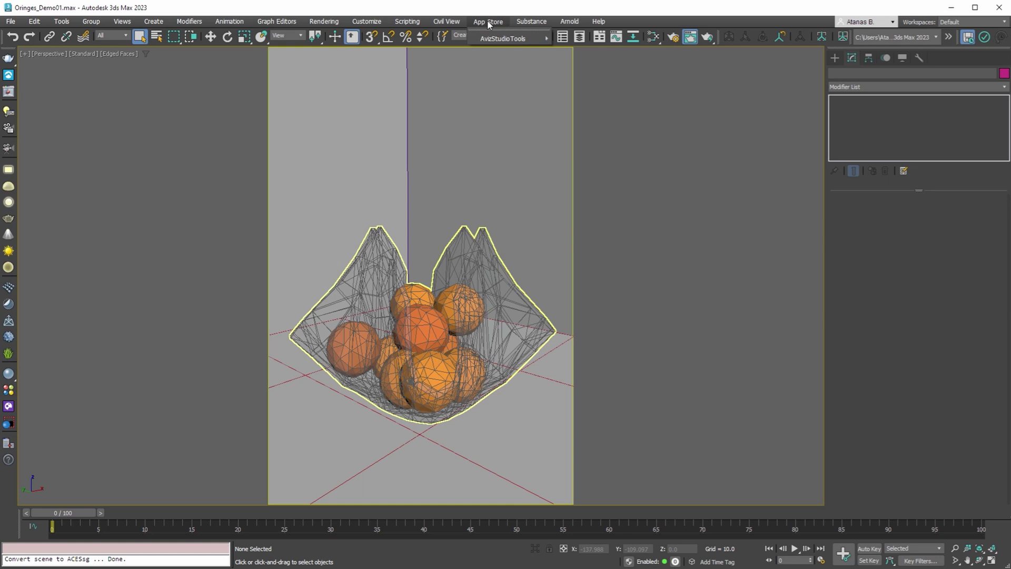
mouse_move(503, 39)
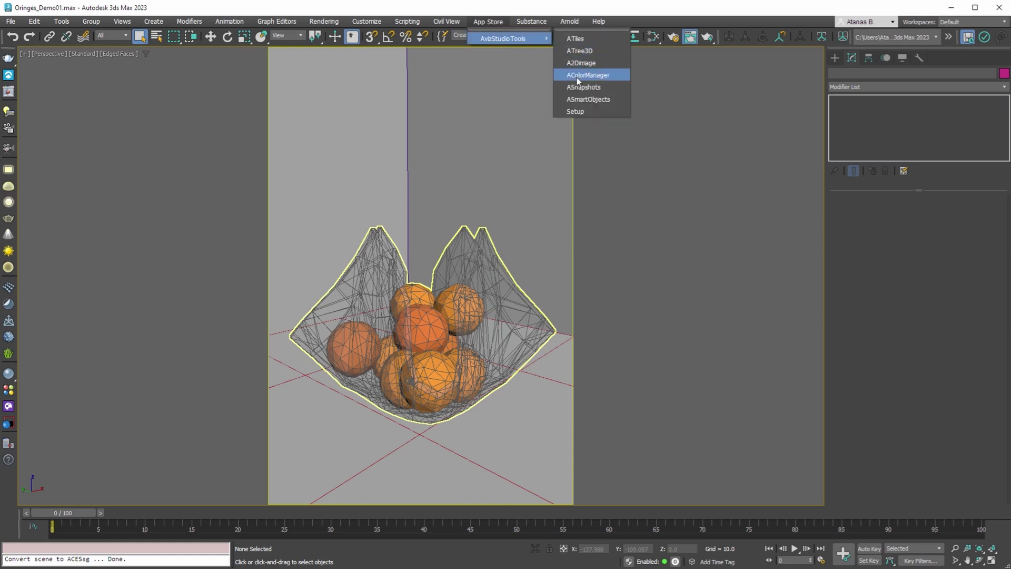
Launch AColorManager, then review the V-Ray tab in Render Setup and close it.
left_click(577, 77)
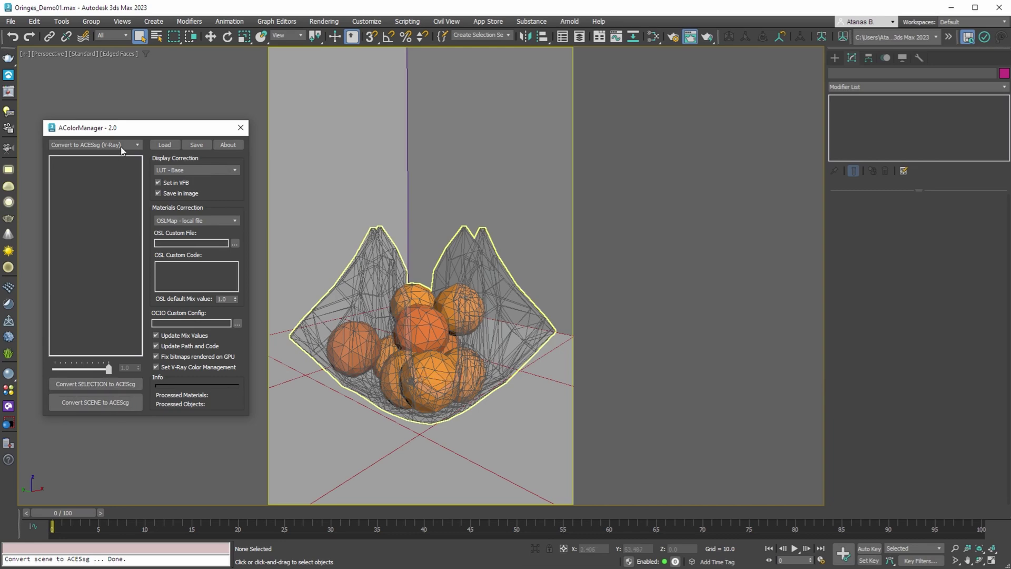
left_click(672, 38)
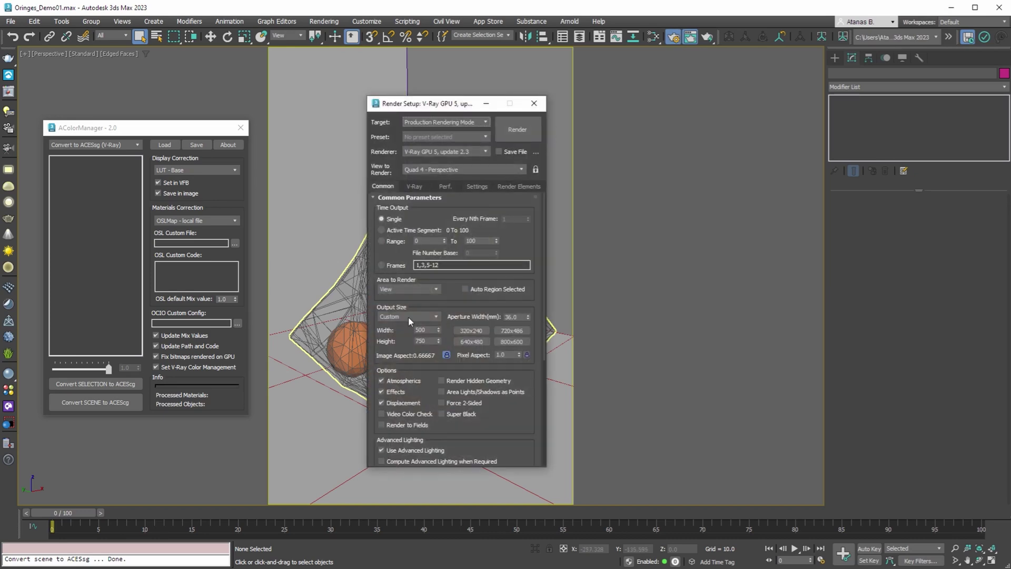
left_click(414, 187)
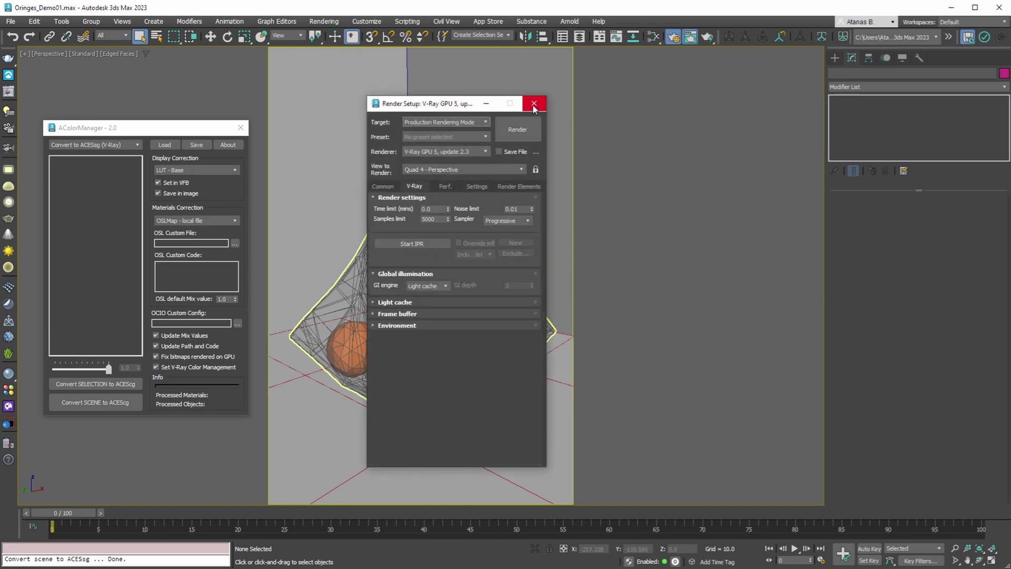
left_click(534, 102)
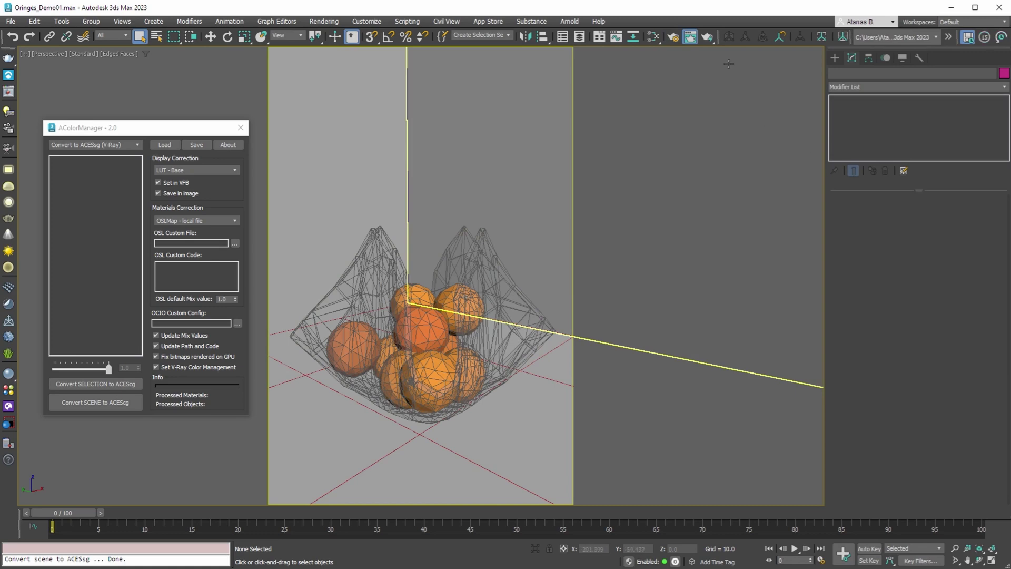
Render the oranges scene and add a Filmic tonemap with higher toe, shoulder and white point ~15.
left_click(707, 37)
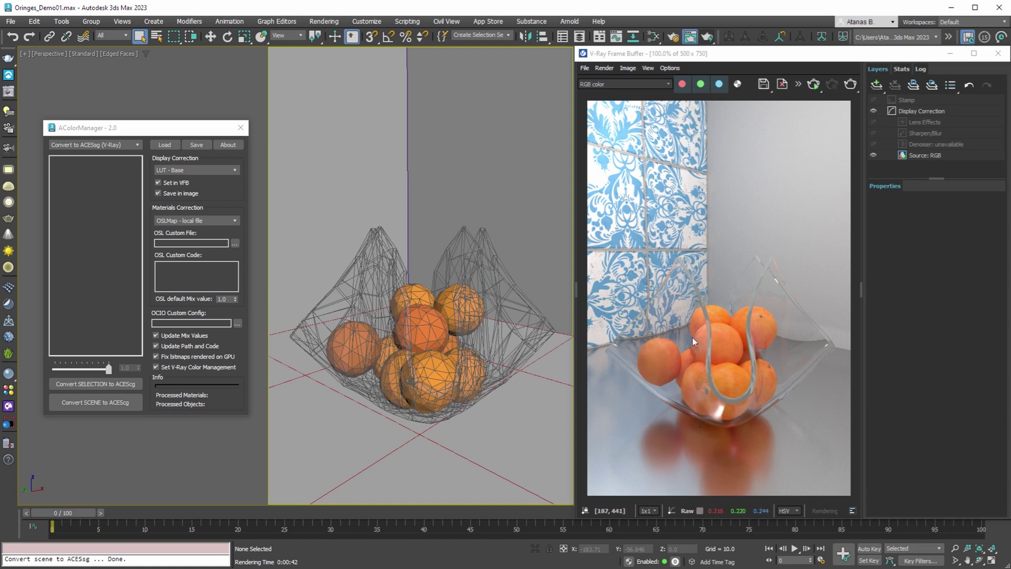
left_click(876, 85)
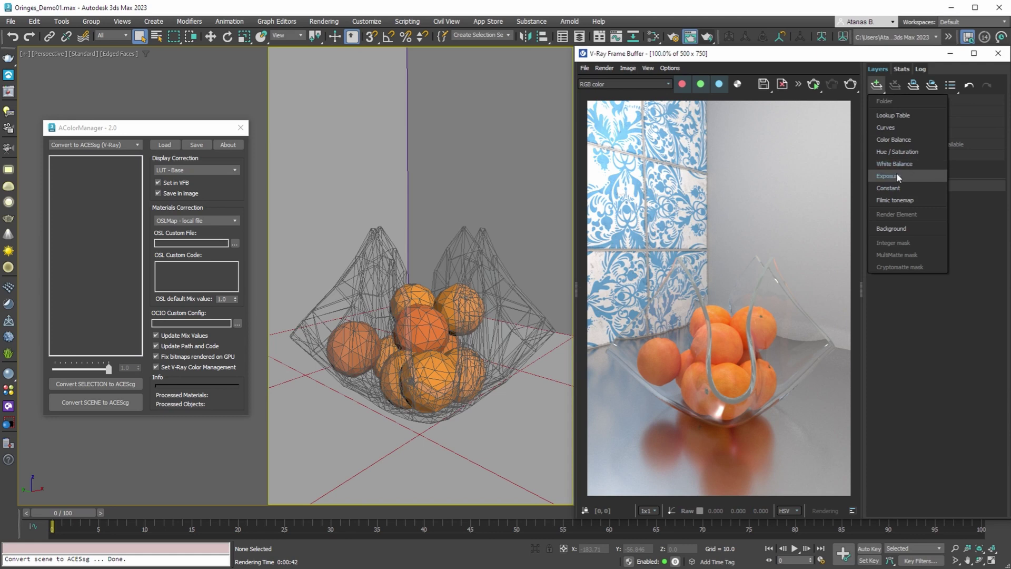
left_click(896, 199)
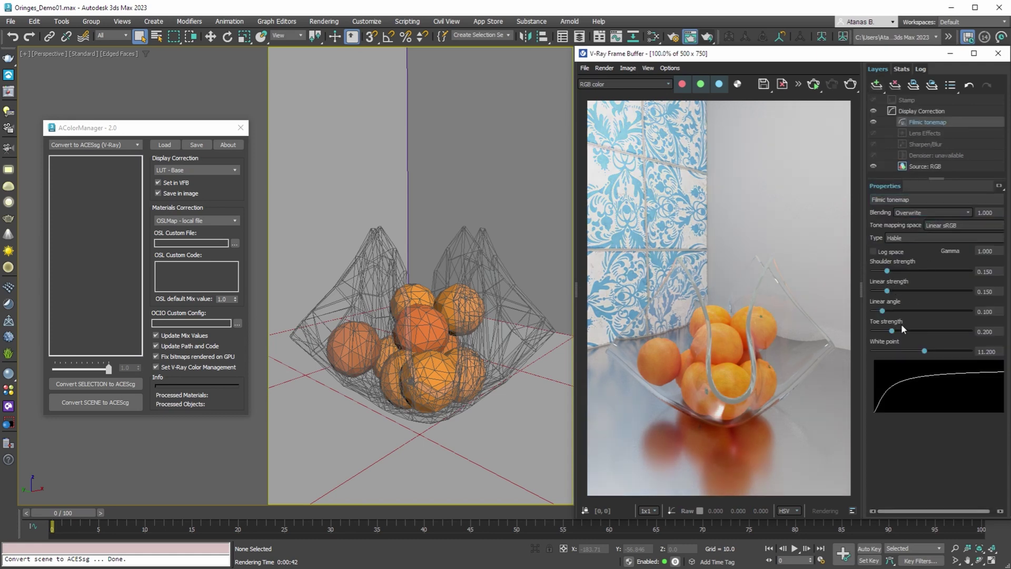
mouse_move(891, 331)
left_mouse_down()
mouse_move(919, 331)
mouse_move(912, 311)
left_mouse_up()
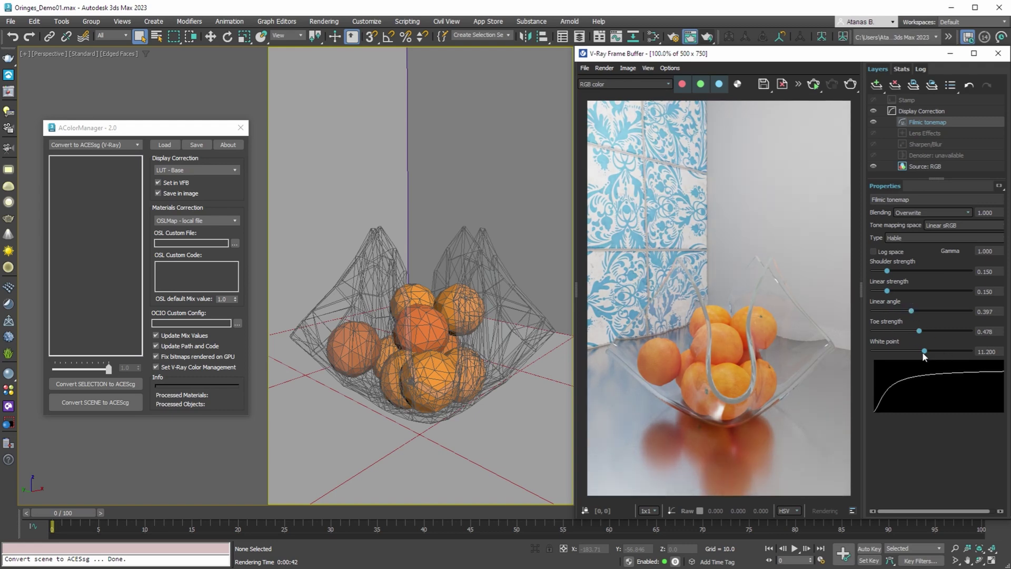
left_click_drag(922, 353, 945, 353)
left_click_drag(899, 270, 897, 291)
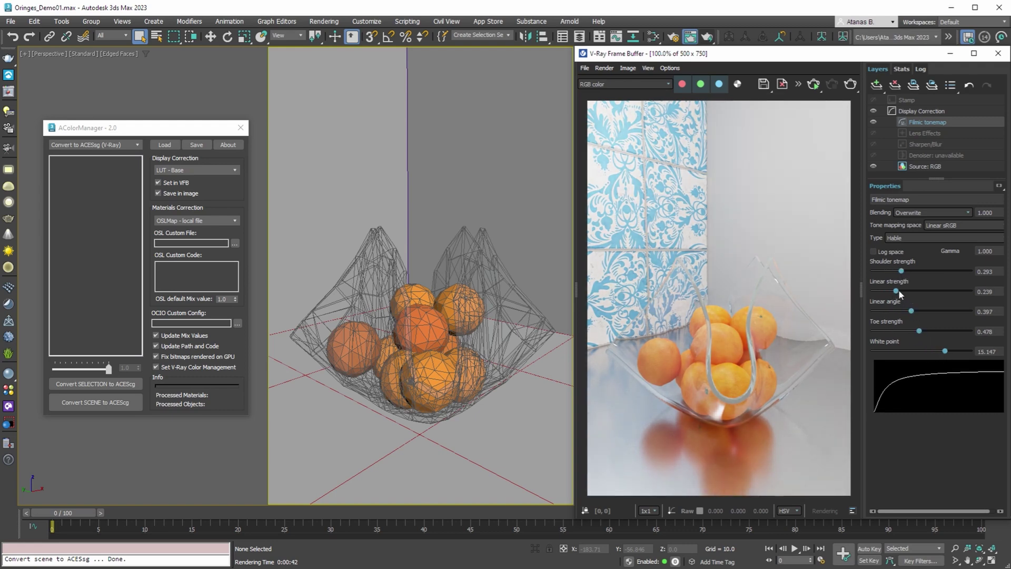
Add a Color Balance layer with magenta–green at -0.228, then remove it.
left_click(878, 85)
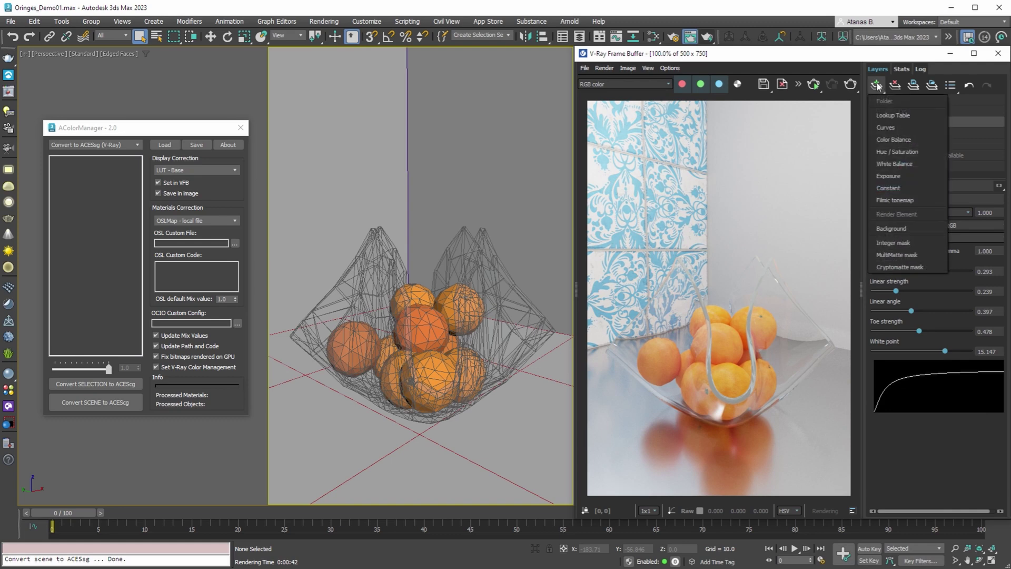
left_click(902, 143)
left_click_drag(919, 265, 909, 267)
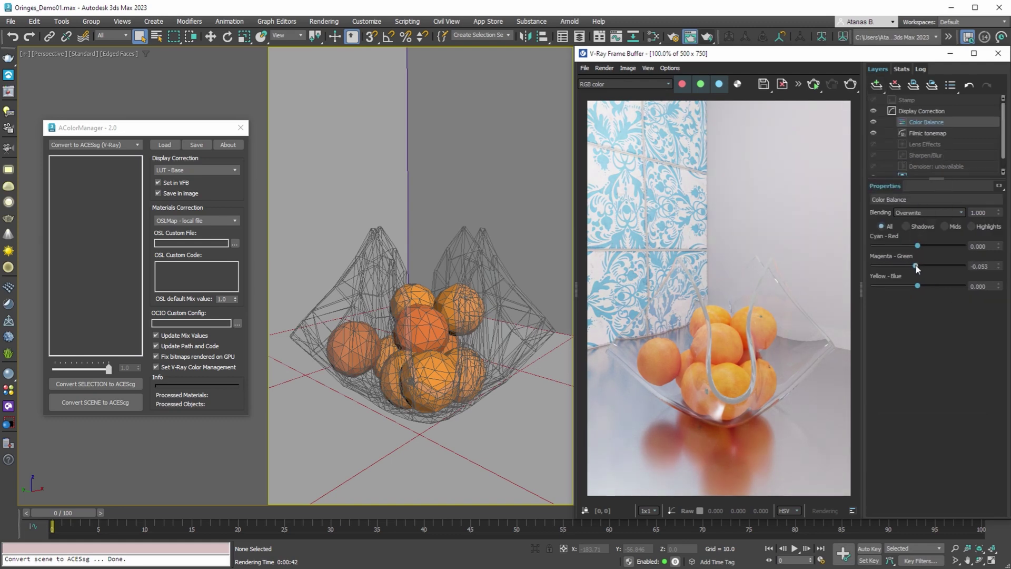
left_click(896, 84)
left_click(920, 123)
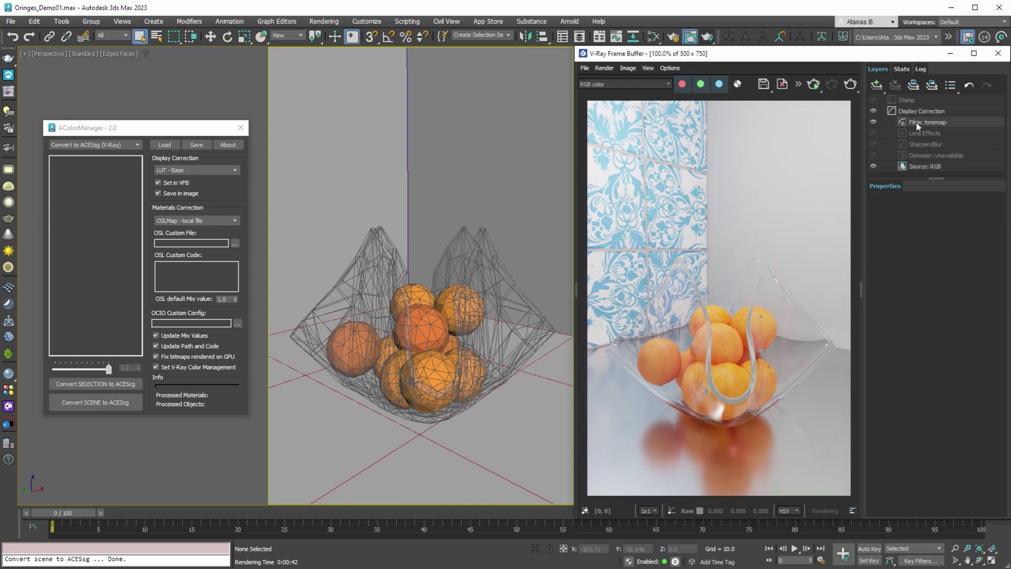
Remove the Filmic tonemap layer and convert the whole scene to ACEScg.
left_click(895, 84)
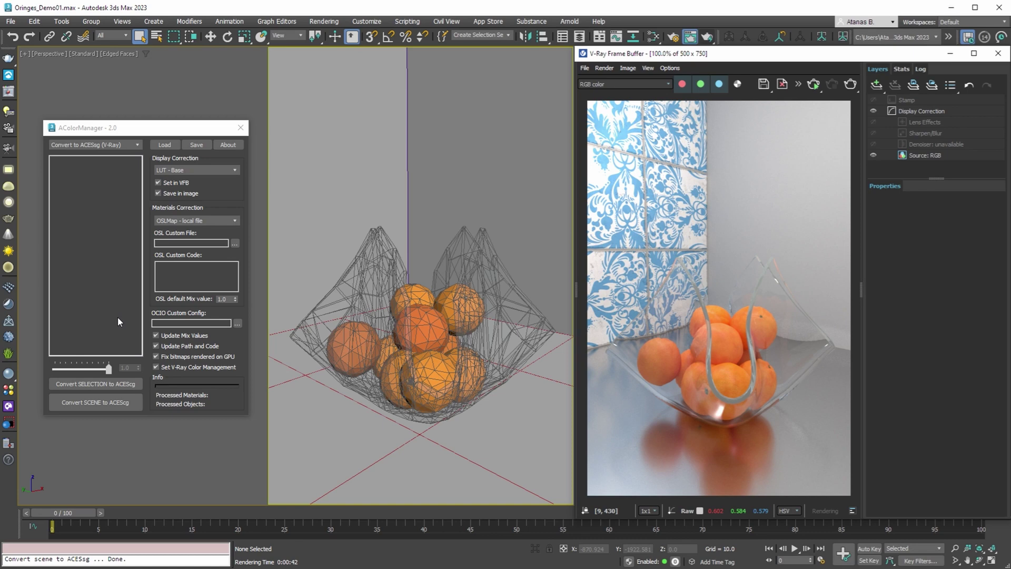
left_click(83, 403)
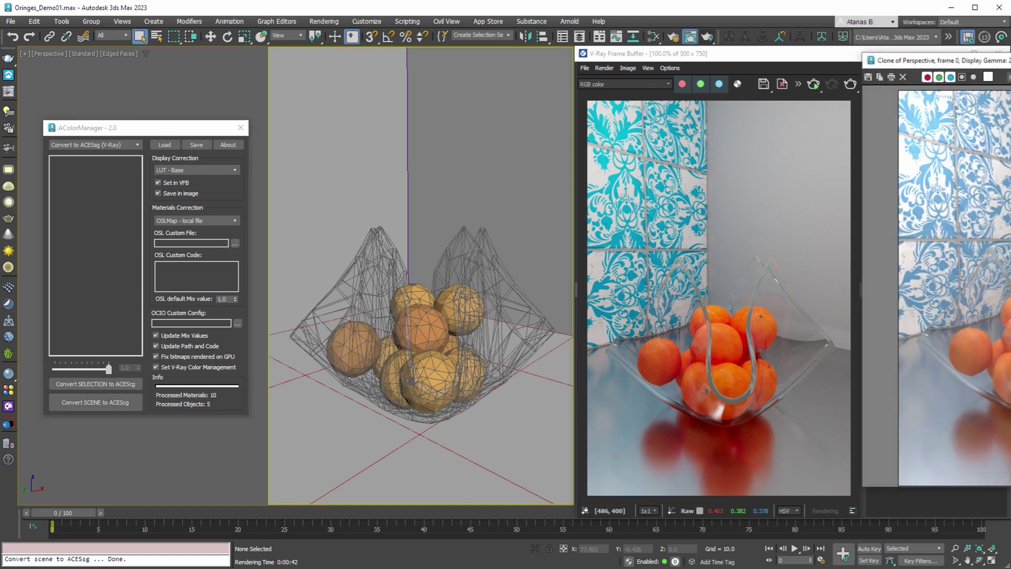
Compare the earlier render side by side, toggle ACEScg to sRGB, re-render, and close the earlier render.
left_click_drag(949, 61, 323, 64)
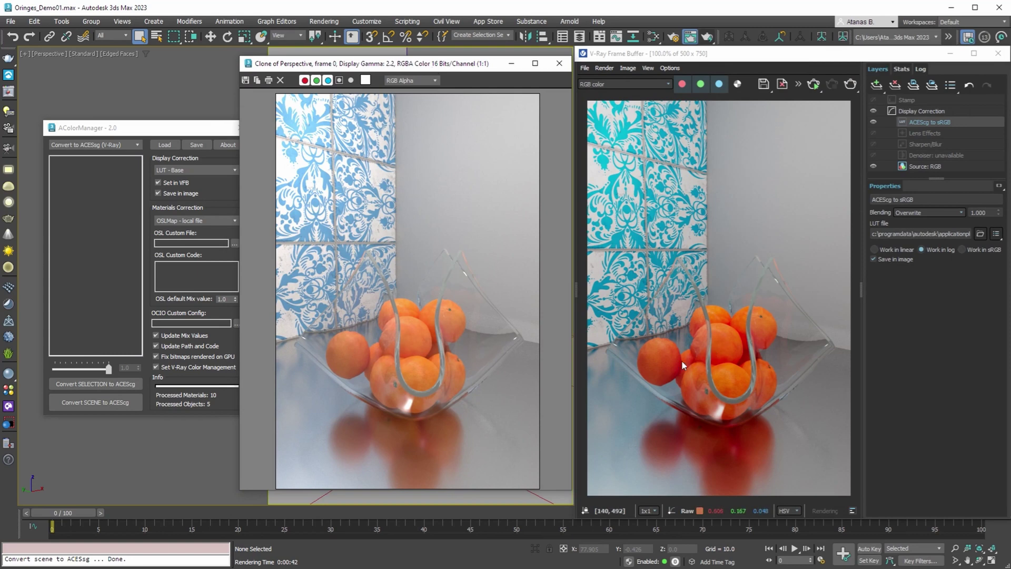
left_click(874, 122)
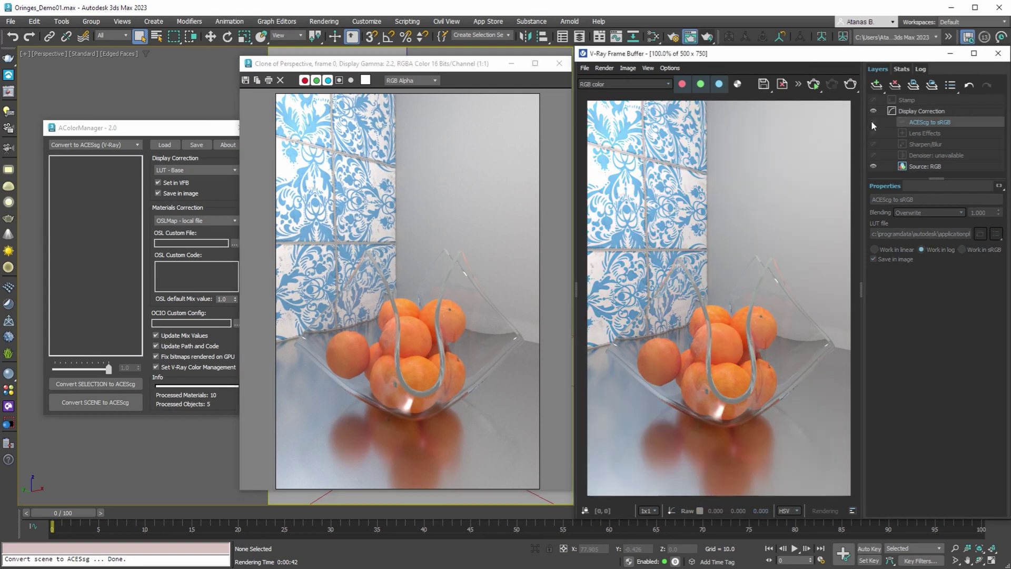
left_click(873, 122)
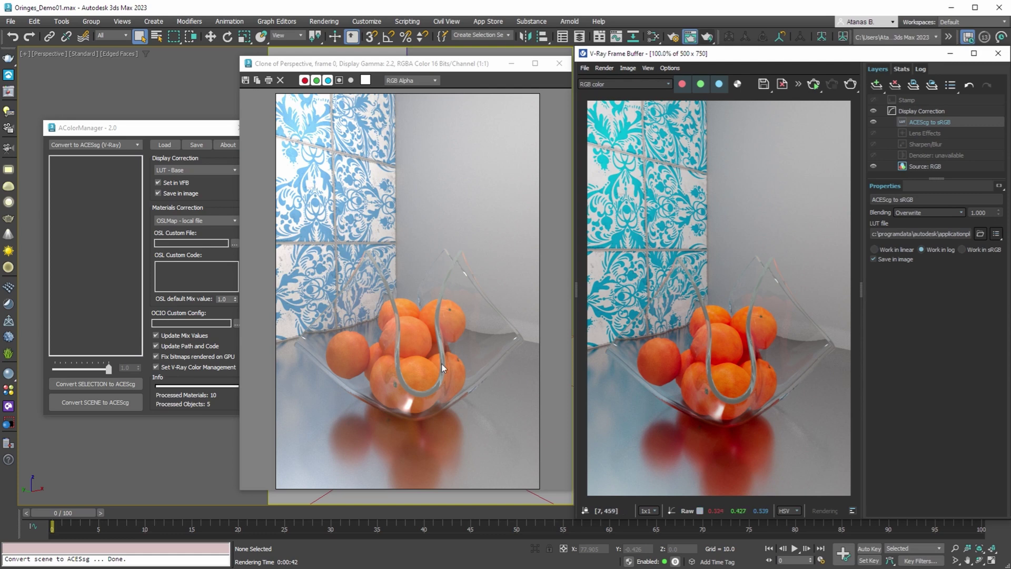
left_click(846, 86)
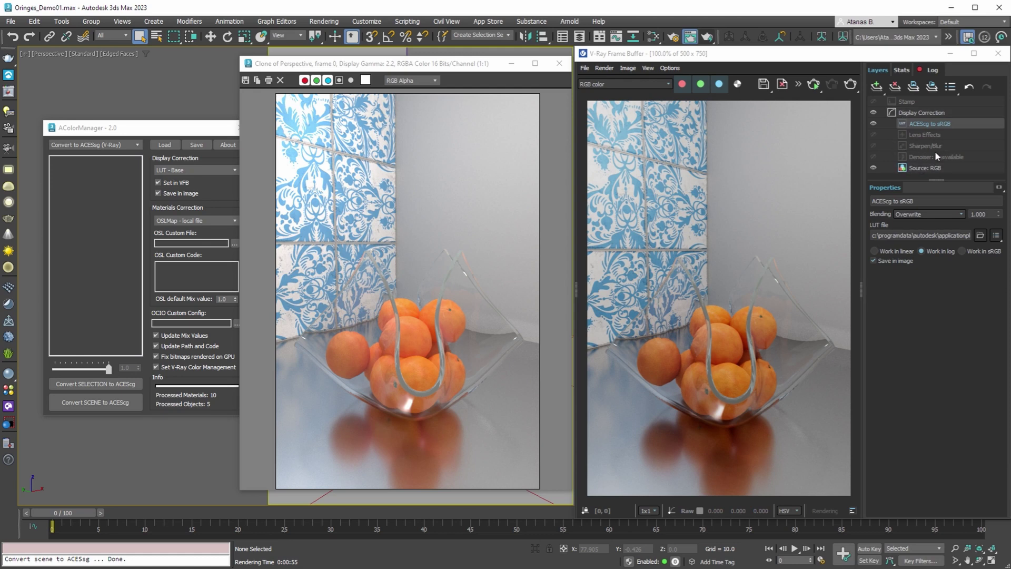
left_click(560, 63)
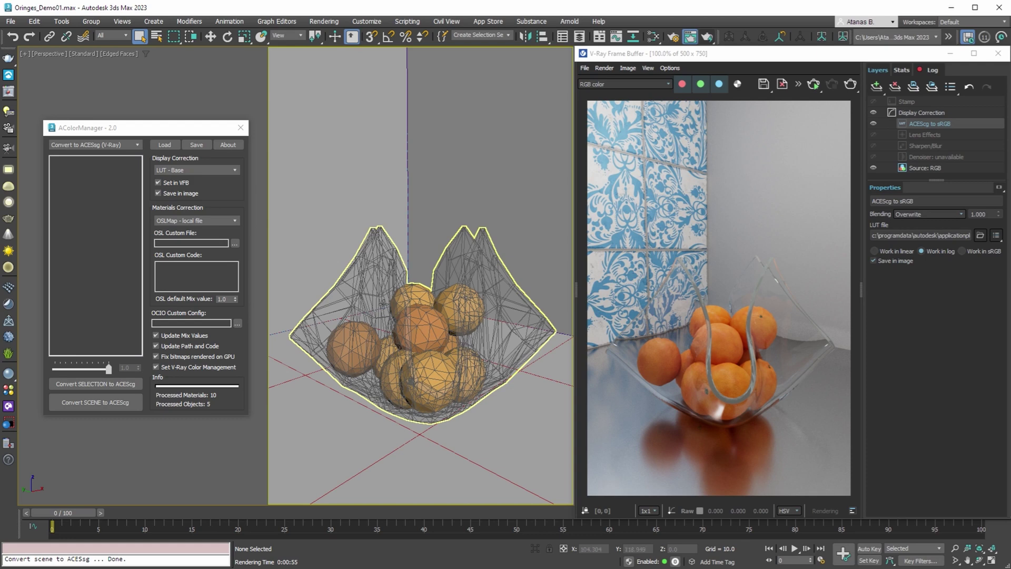
Convert the tiled backdrop to ACEScg, set its texmap_diffuse mix to 0.0, and re-render.
left_click(318, 194)
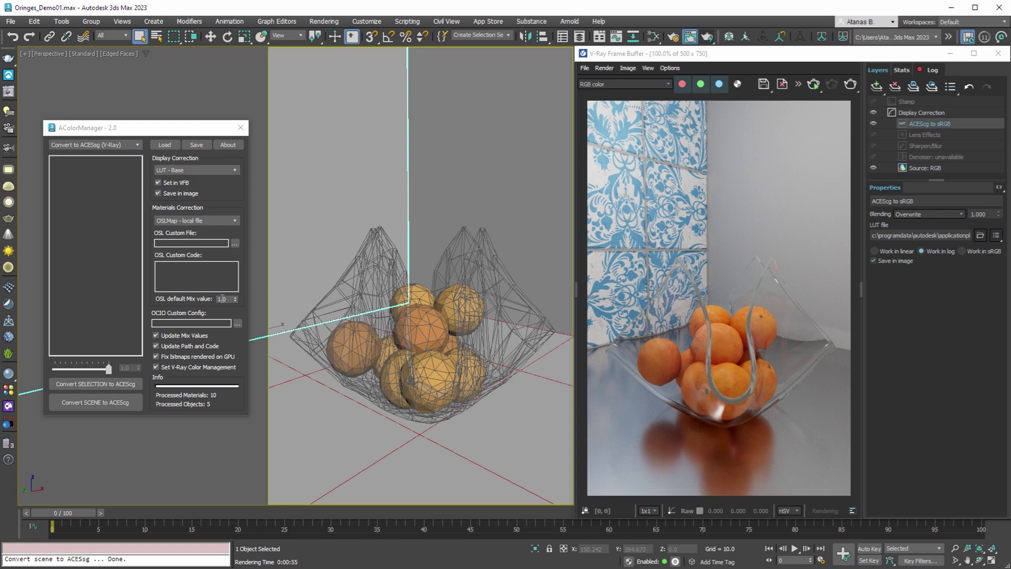
left_click(95, 385)
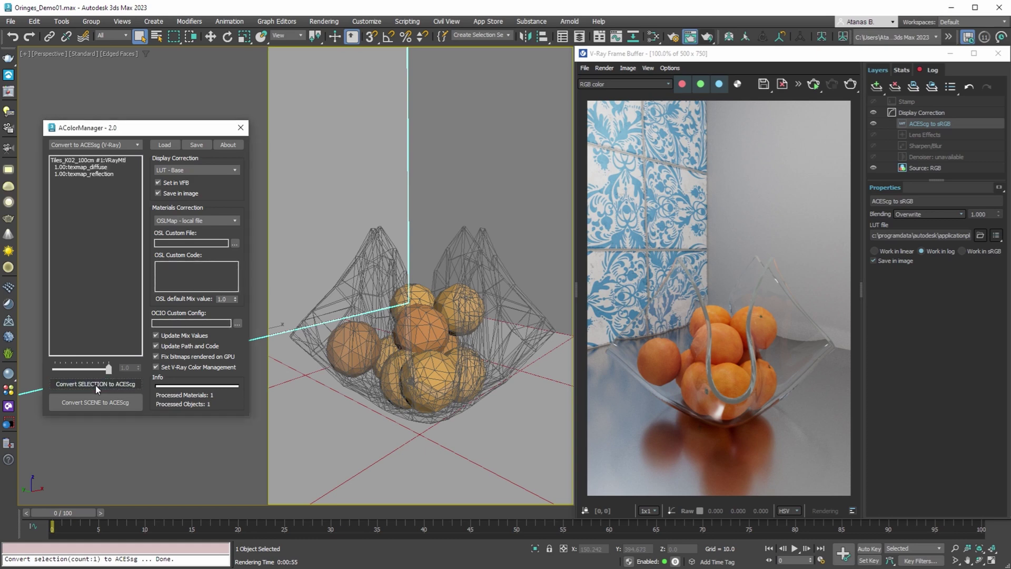
left_click(78, 168)
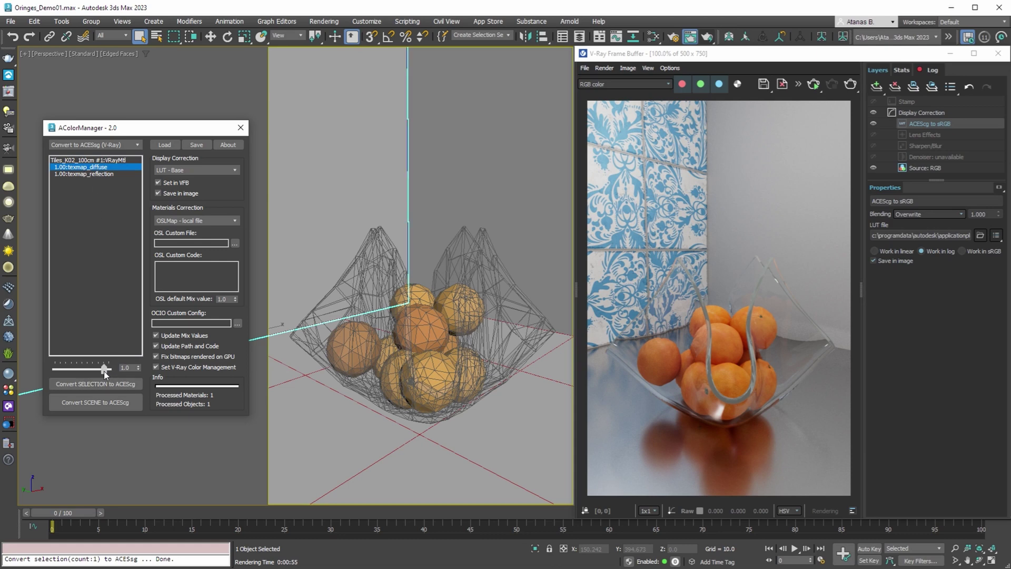
left_click_drag(57, 368, 56, 371)
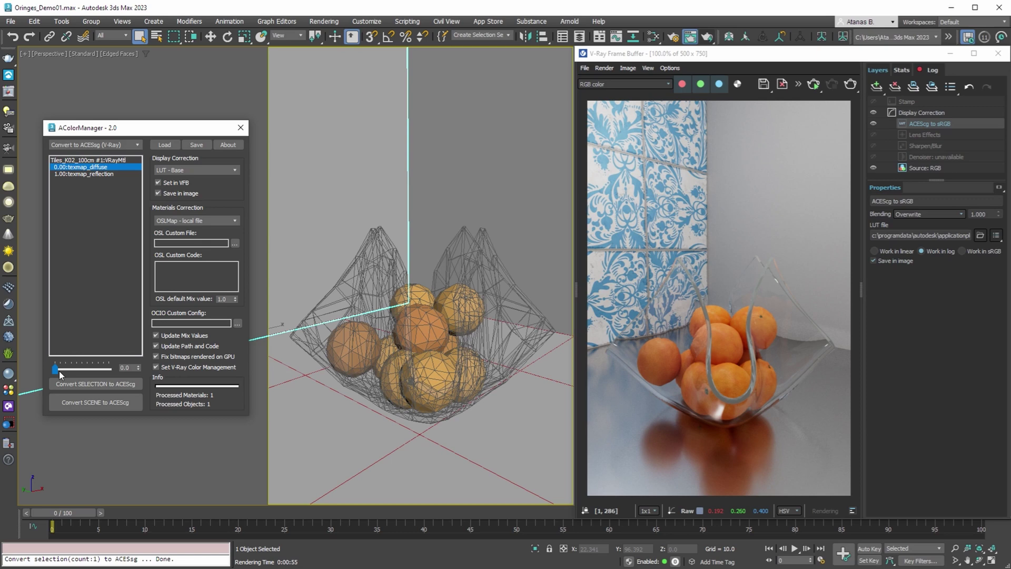
left_click(845, 89)
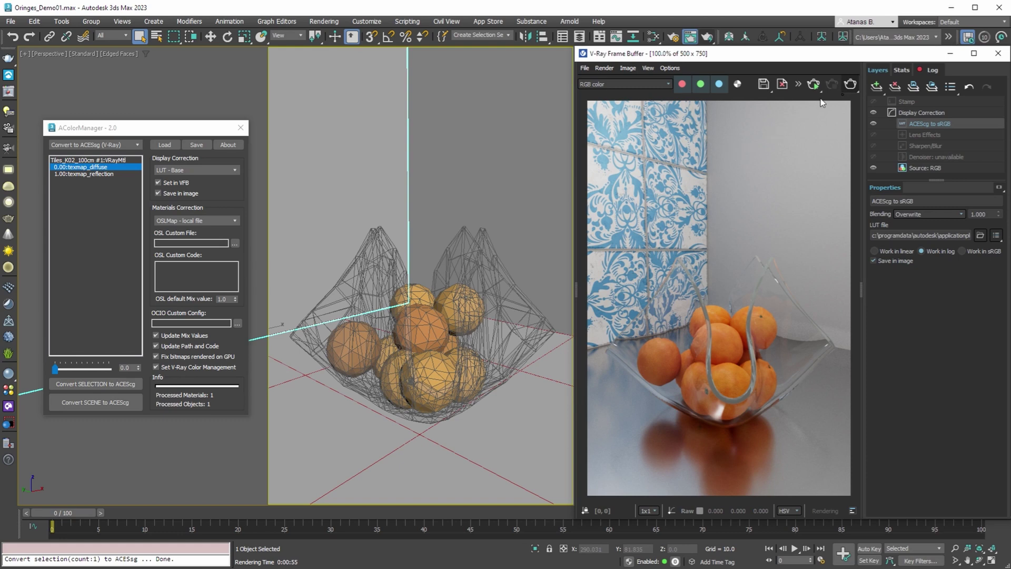
left_click(849, 87)
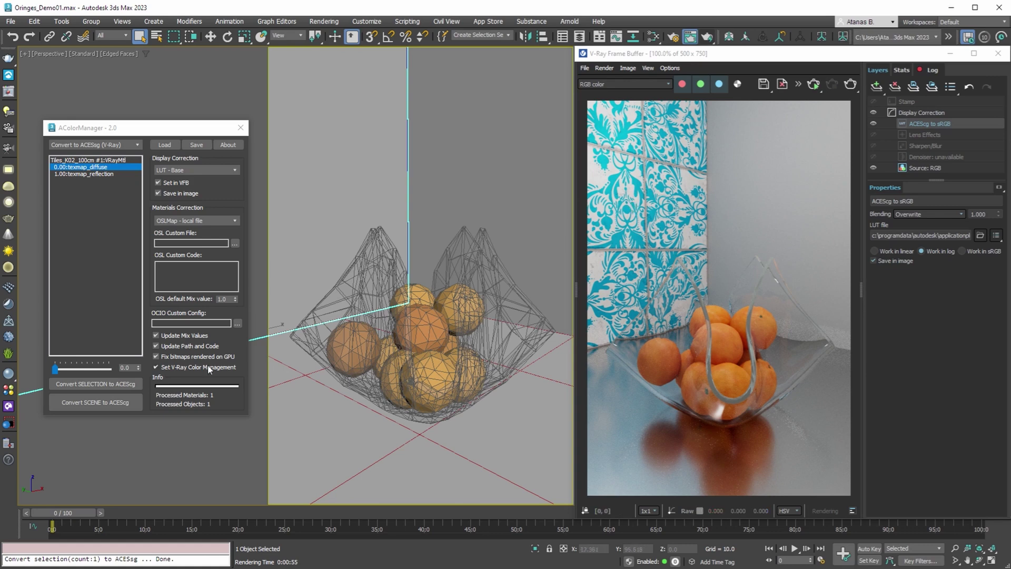
Raise the tile diffuse mix to 0.5 and re-render the scene.
left_click_drag(57, 372, 87, 373)
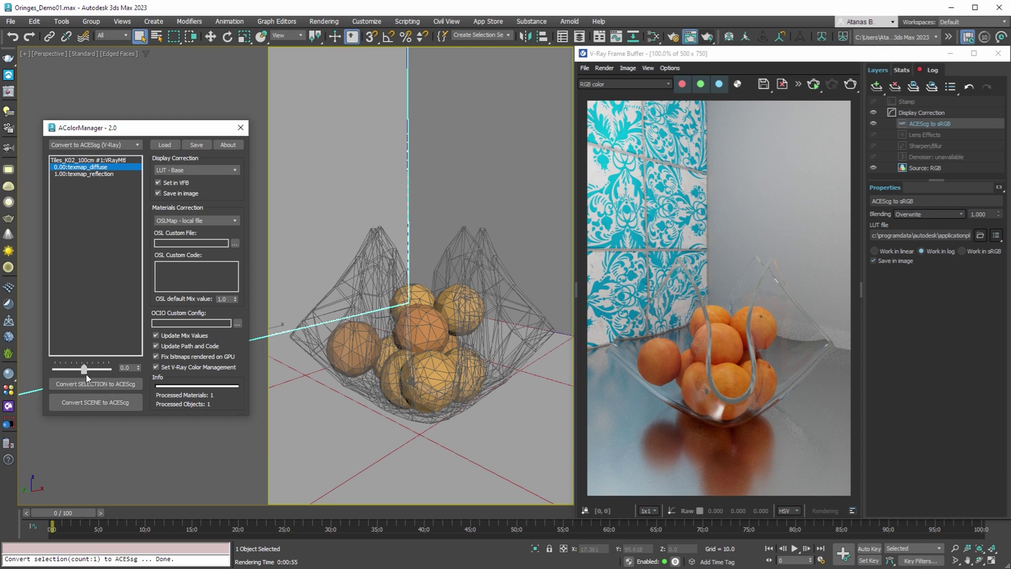
left_click(102, 384)
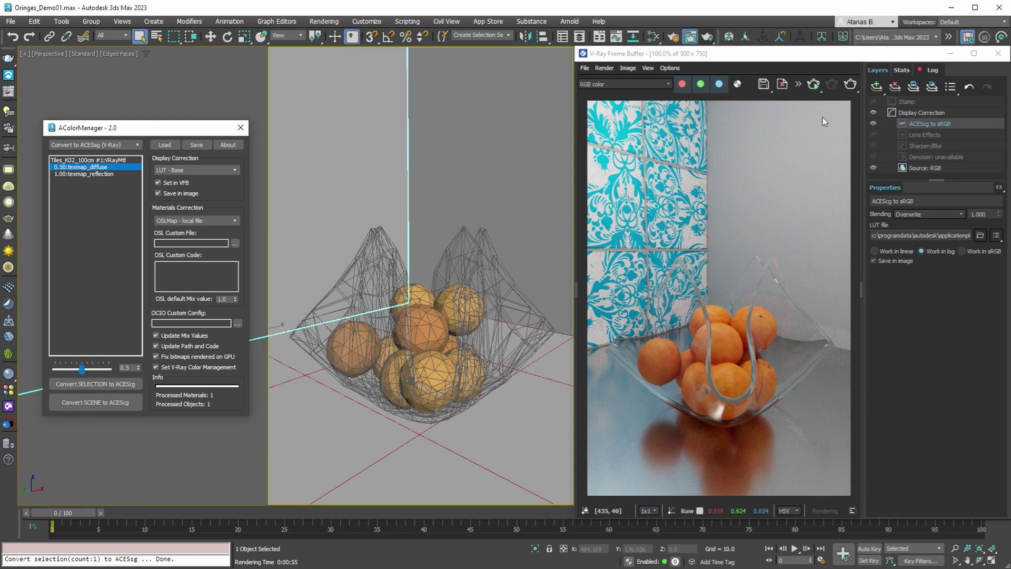
left_click(850, 86)
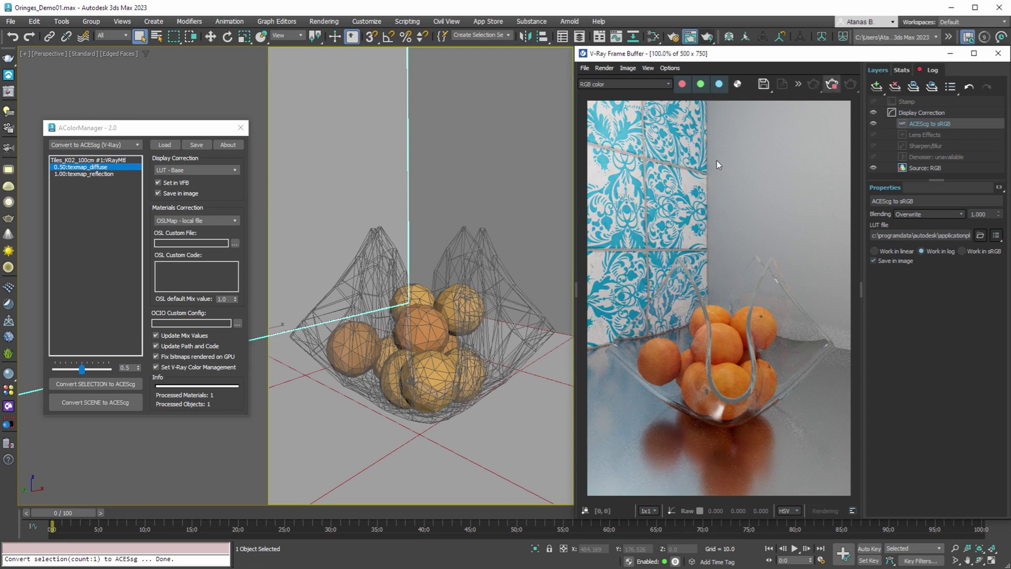
Convert the glass bowl to ACEScg and set the Orange diffuse textures' mix to 0.6.
left_click(431, 328)
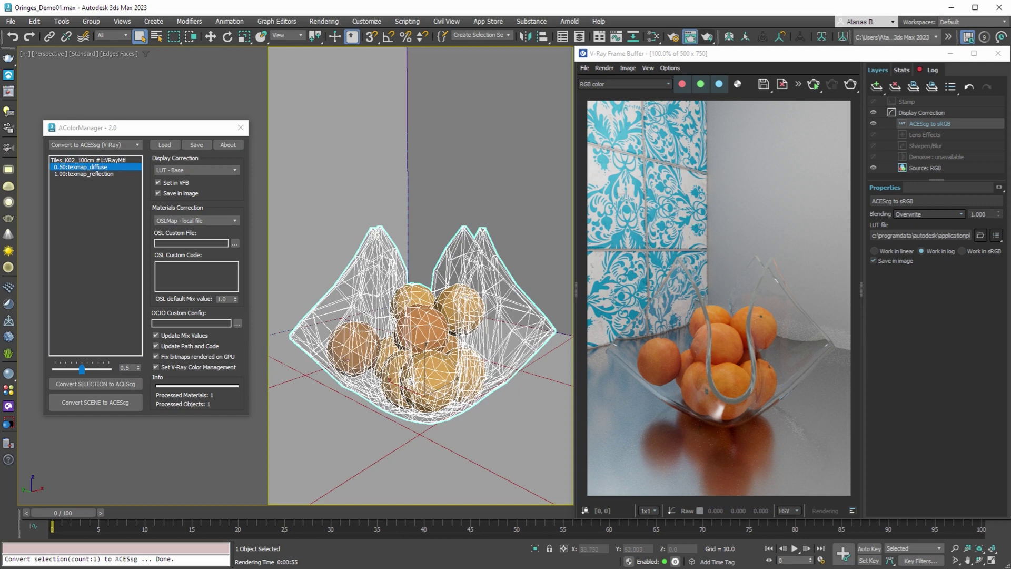
left_click(110, 384)
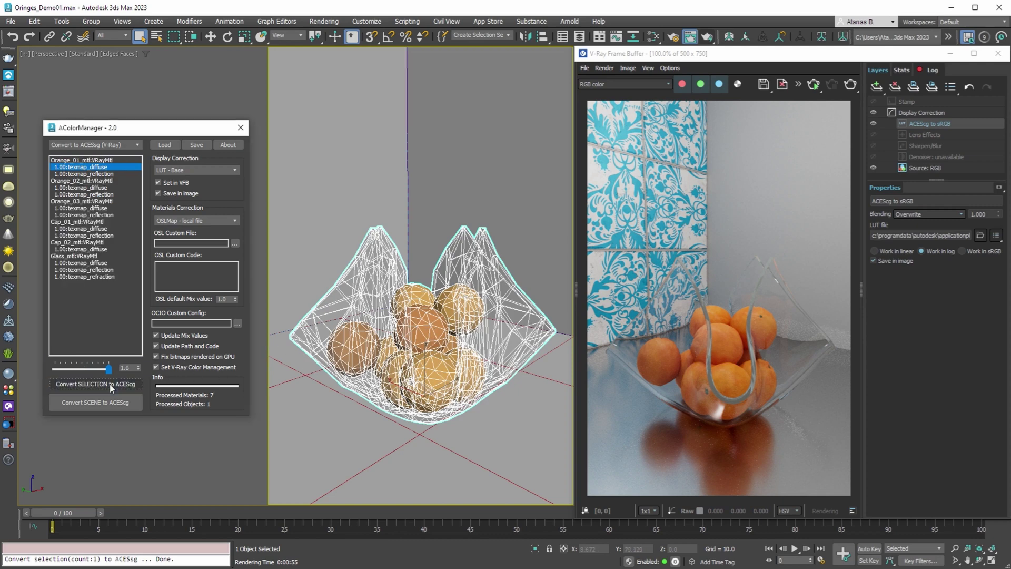
left_click(80, 188)
left_click(80, 209)
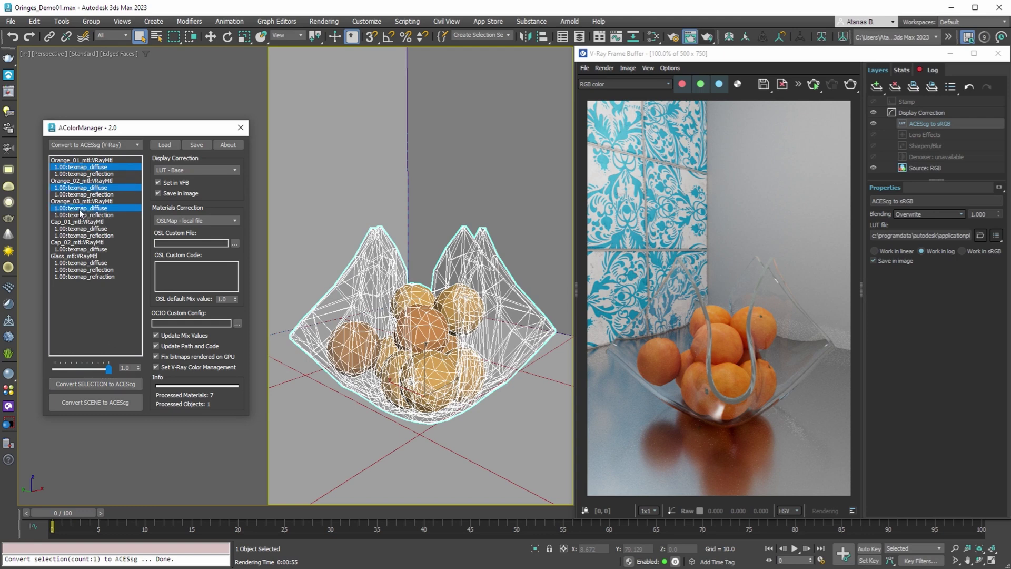
left_click_drag(101, 371, 87, 369)
Start and stop a test render, then raise the orange diffuse mix to 0.86.
left_click(851, 85)
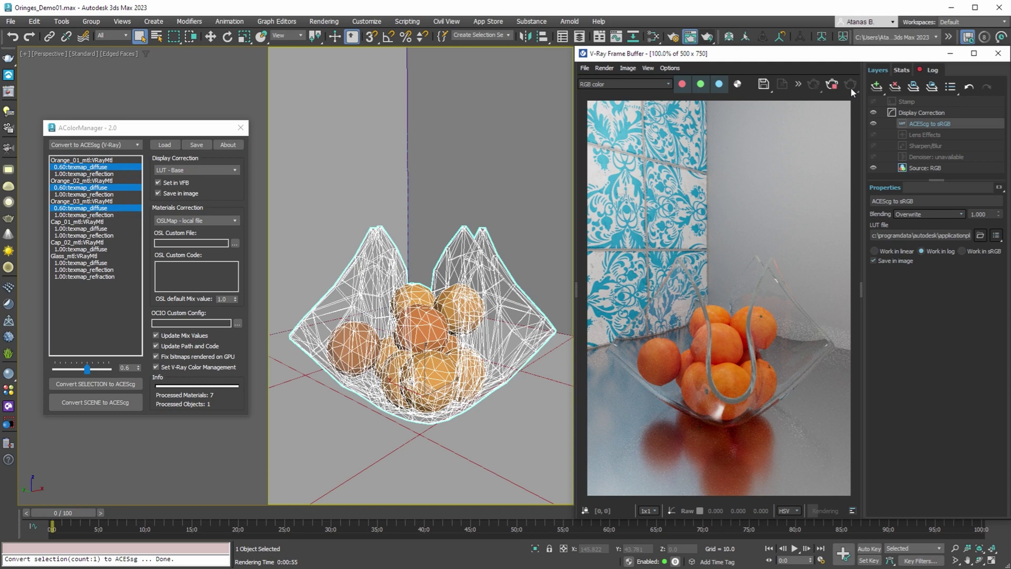
left_click(833, 89)
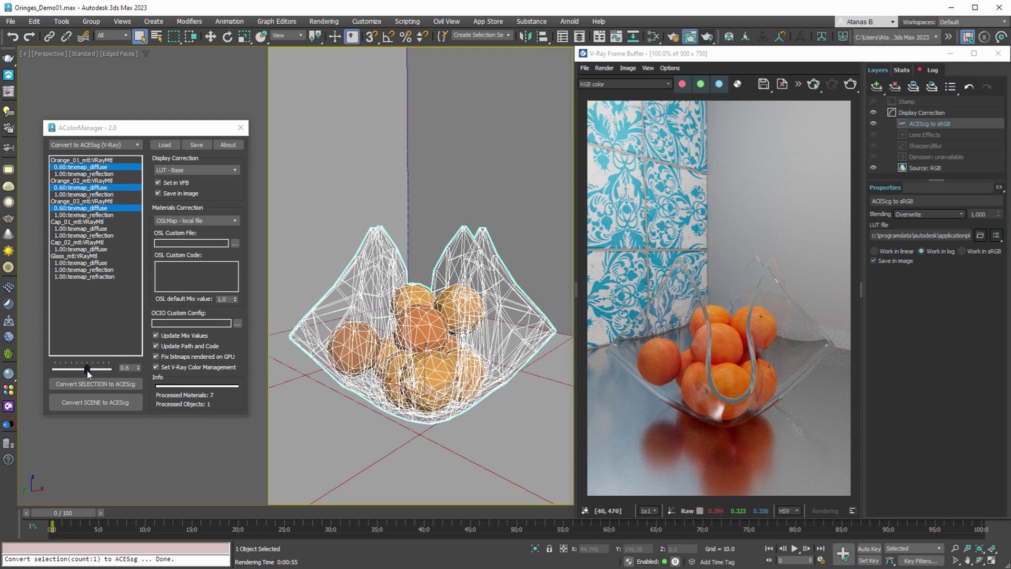
left_click_drag(87, 371, 102, 369)
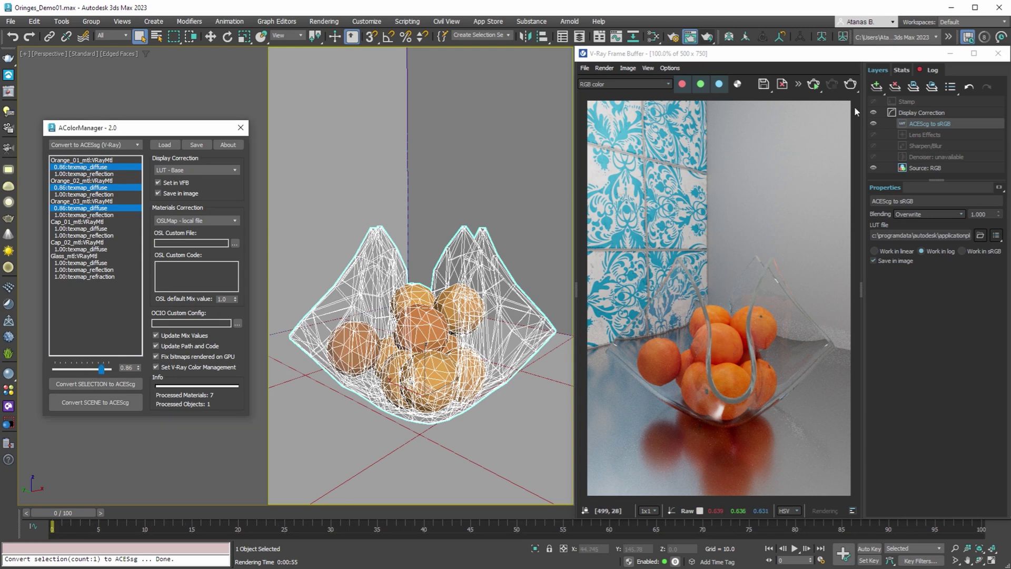
left_click(854, 90)
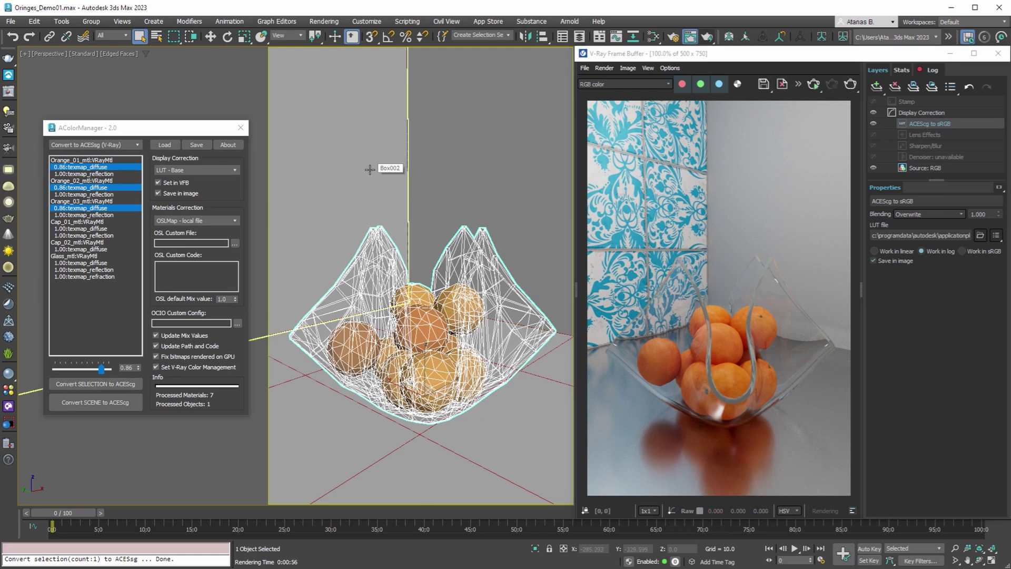
In wireframe with nothing selected, convert the environment map to ACEScg and set its mix to 0.49.
key("F3")
left_click(369, 170)
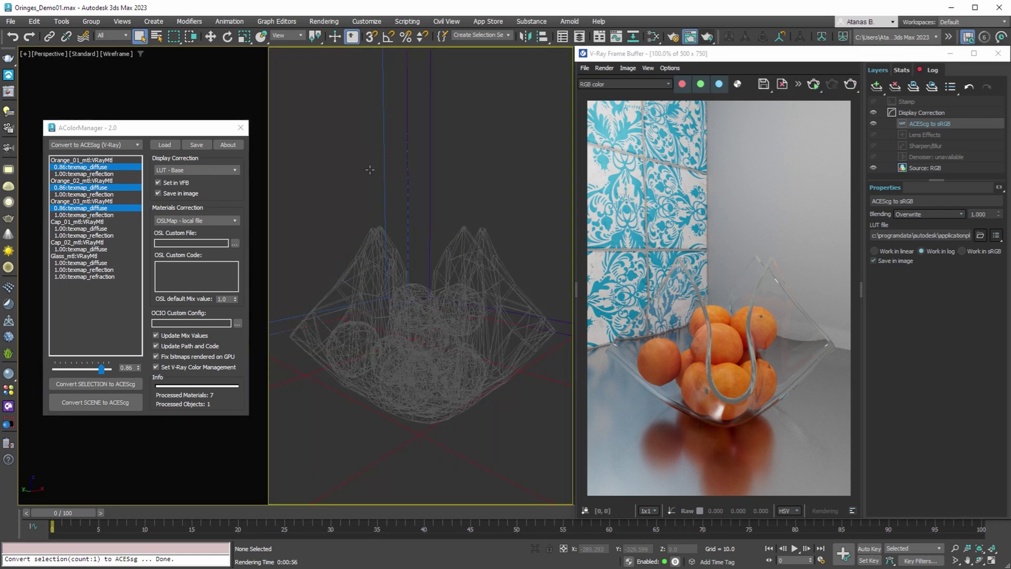
left_click(95, 386)
left_click(95, 386)
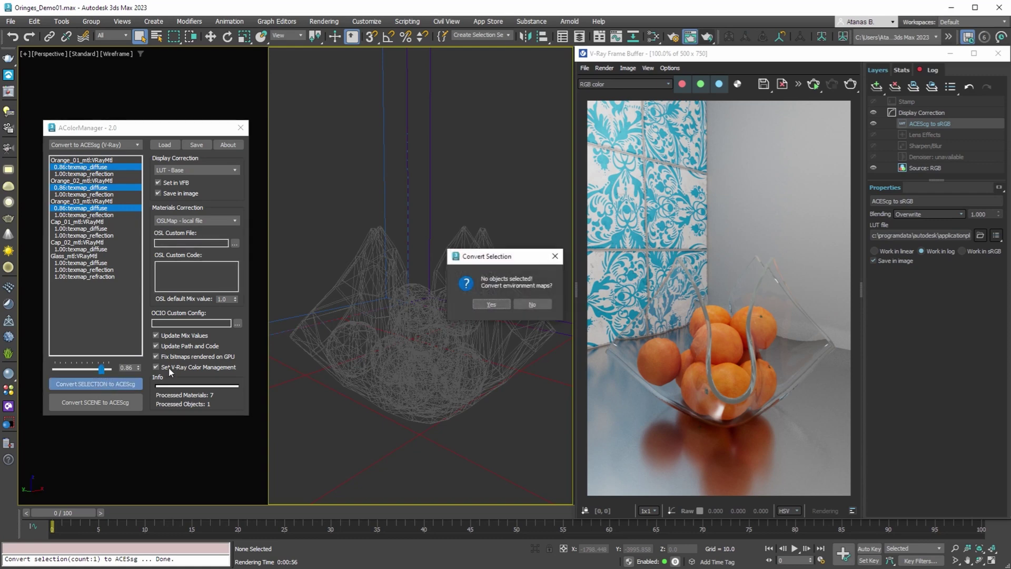
left_click(489, 305)
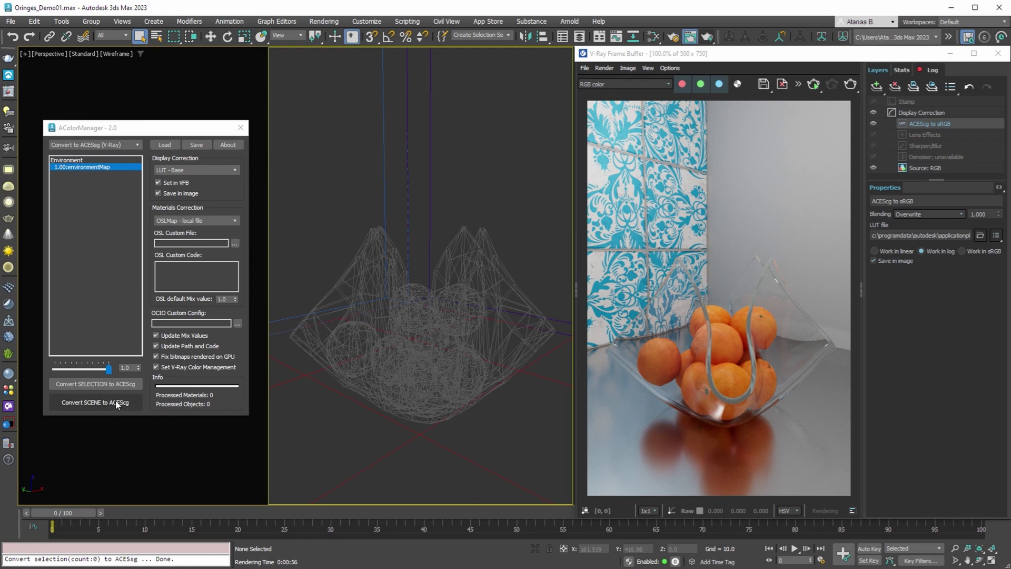
left_click(108, 368)
mouse_move(75, 369)
left_mouse_down()
mouse_move(55, 369)
mouse_move(81, 368)
left_mouse_up()
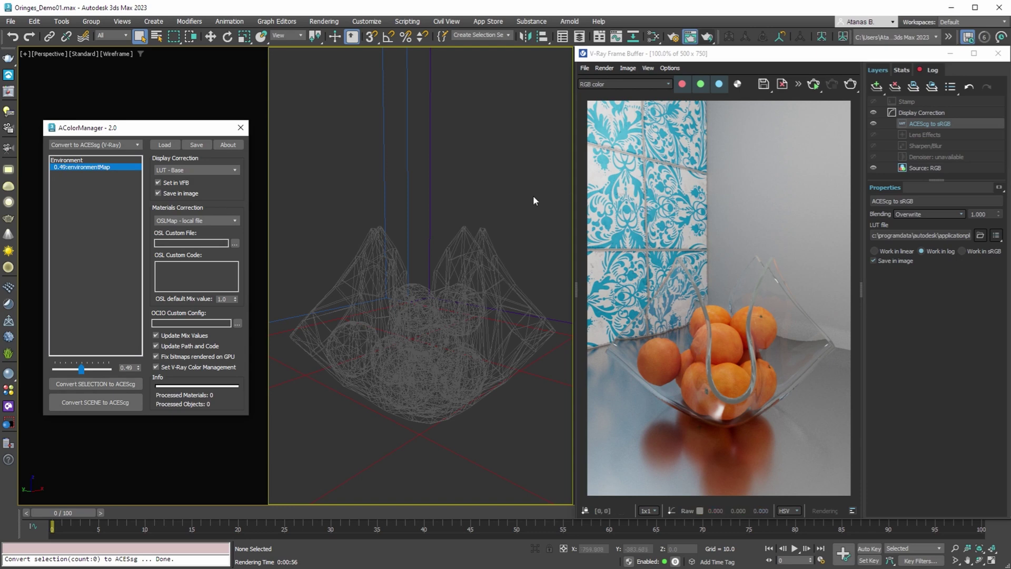
left_click(505, 195)
Apply the LUT - Bright display correction, then switch to LUT - Dark.
left_click(202, 170)
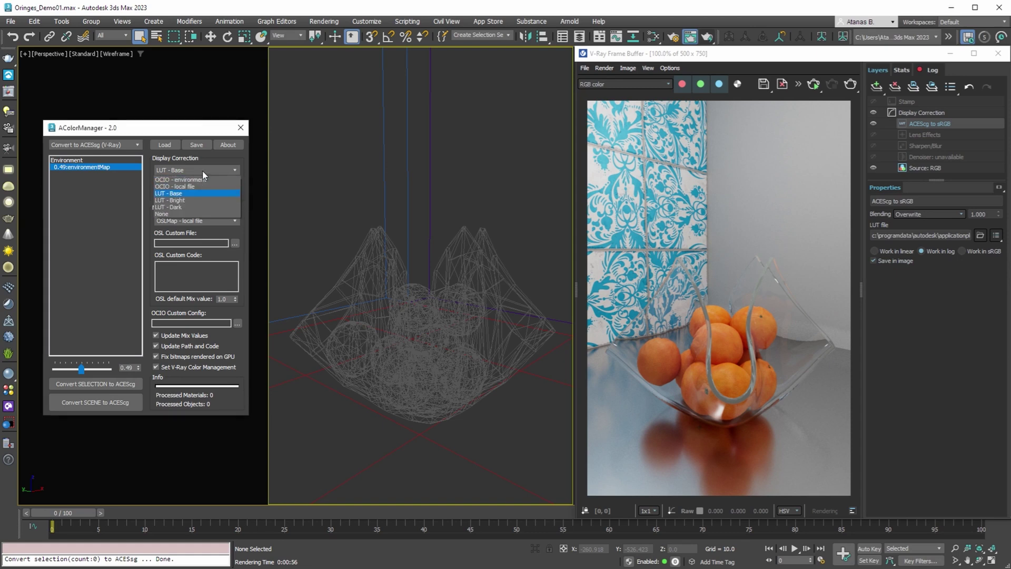
left_click(191, 200)
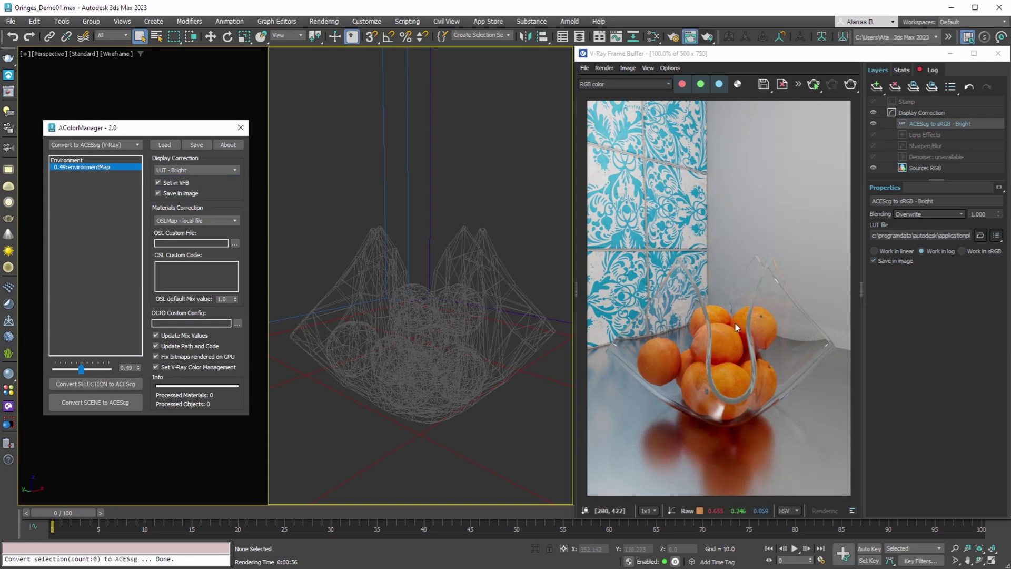
left_click(211, 172)
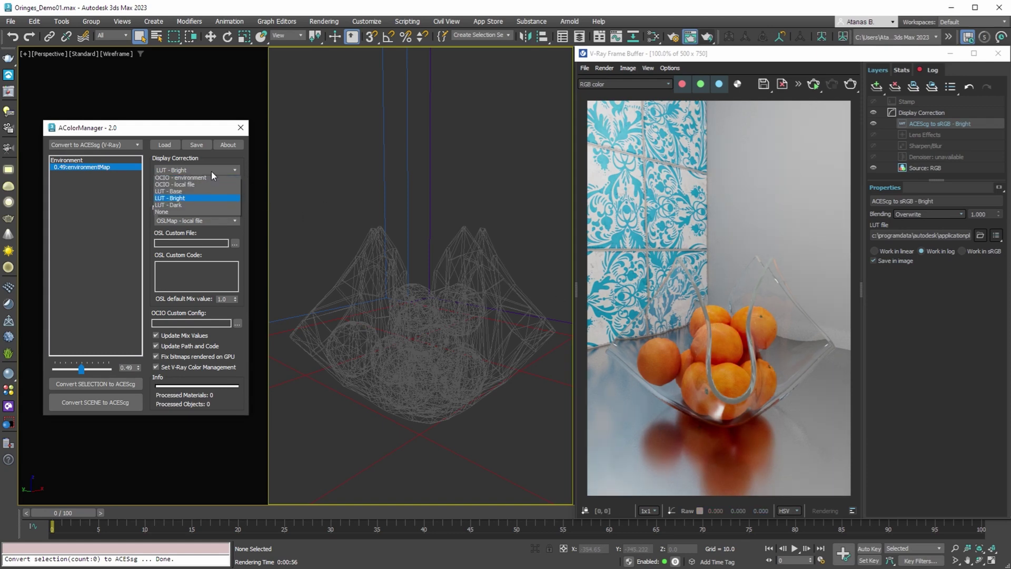
left_click(210, 204)
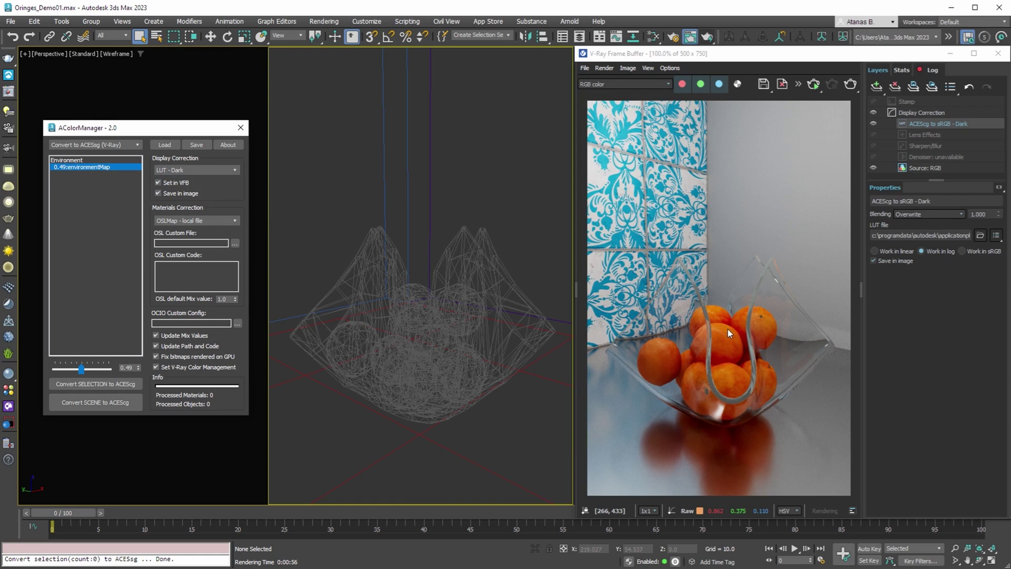
left_click(208, 169)
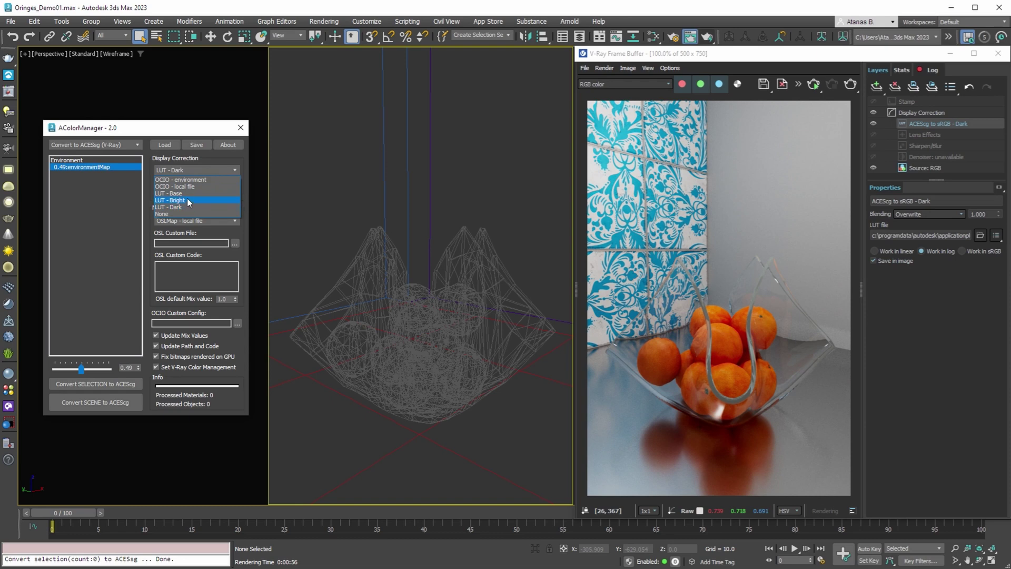
Try OCIO environment and OCIO local-file display corrections, then settle on LUT - Base.
left_click(157, 183)
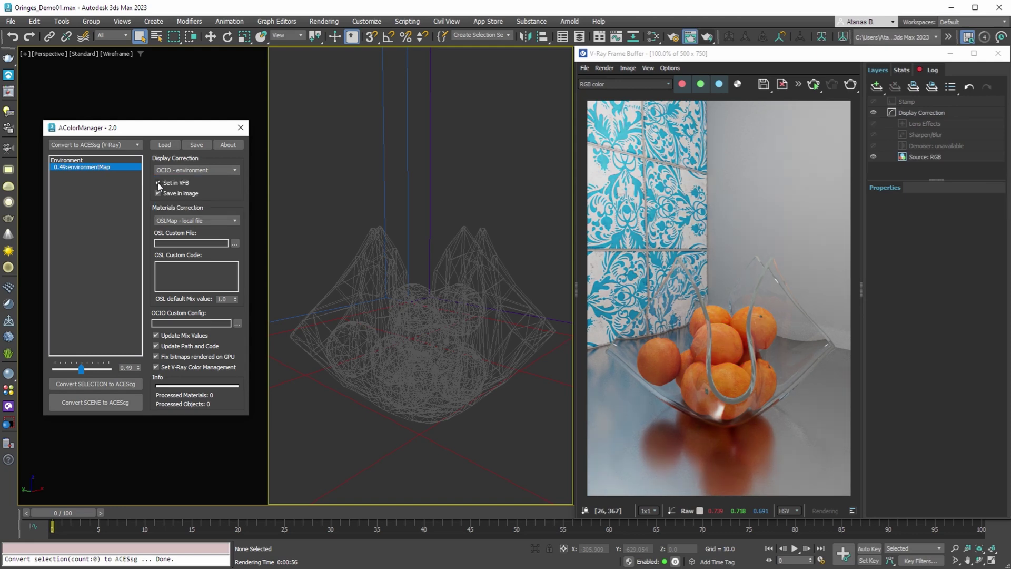
left_click(205, 172)
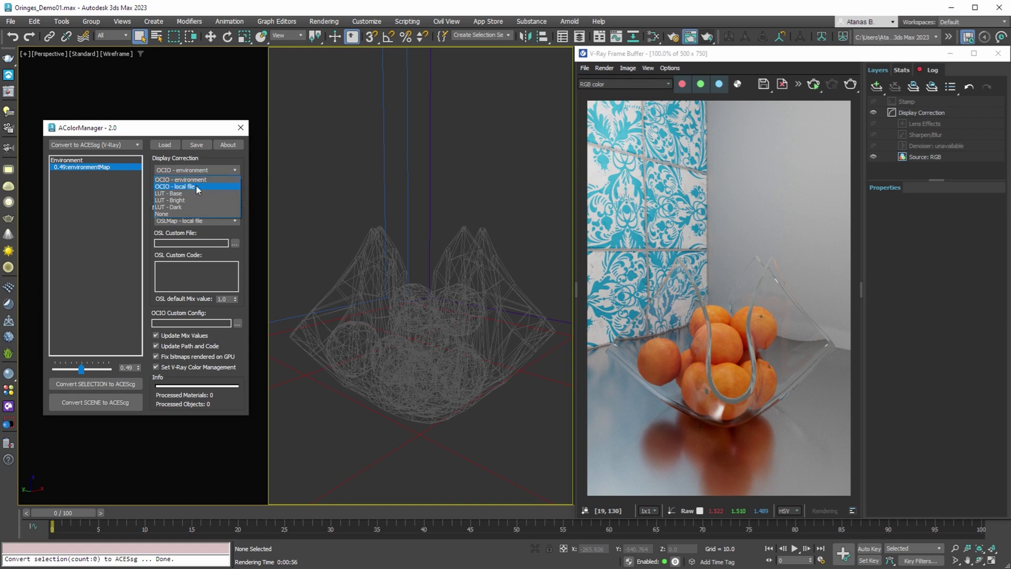
left_click(196, 186)
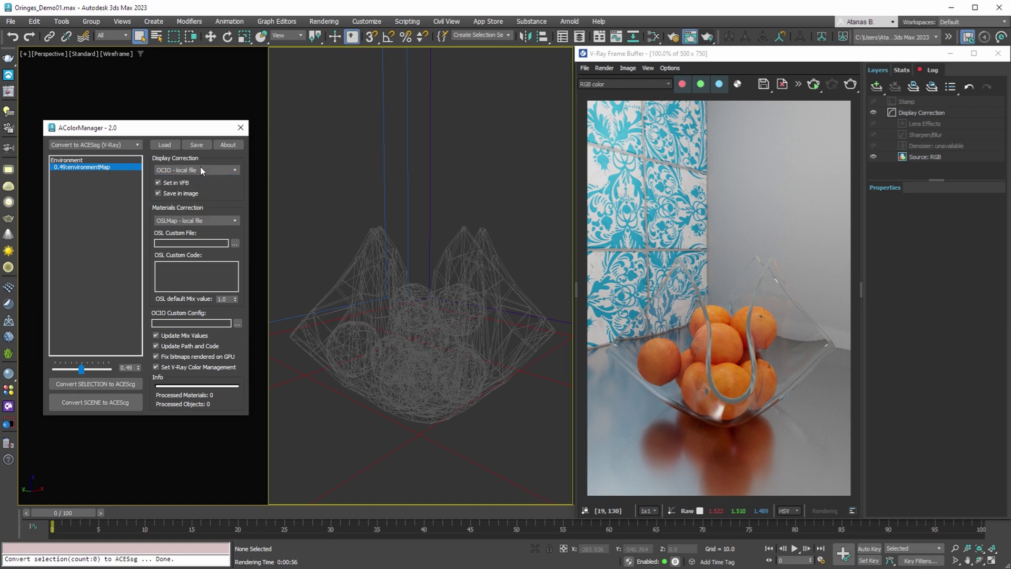
left_click(200, 169)
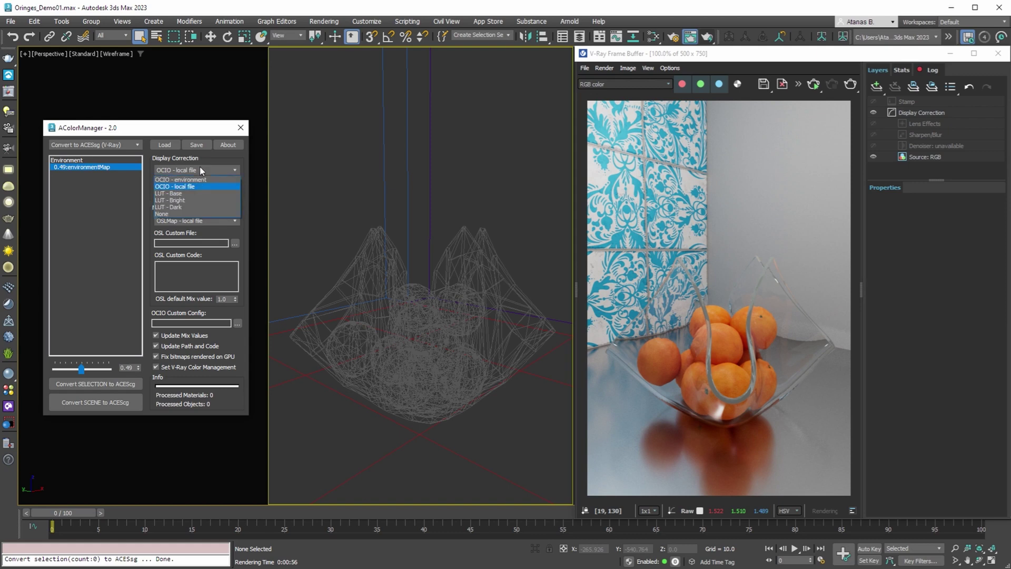
left_click(178, 193)
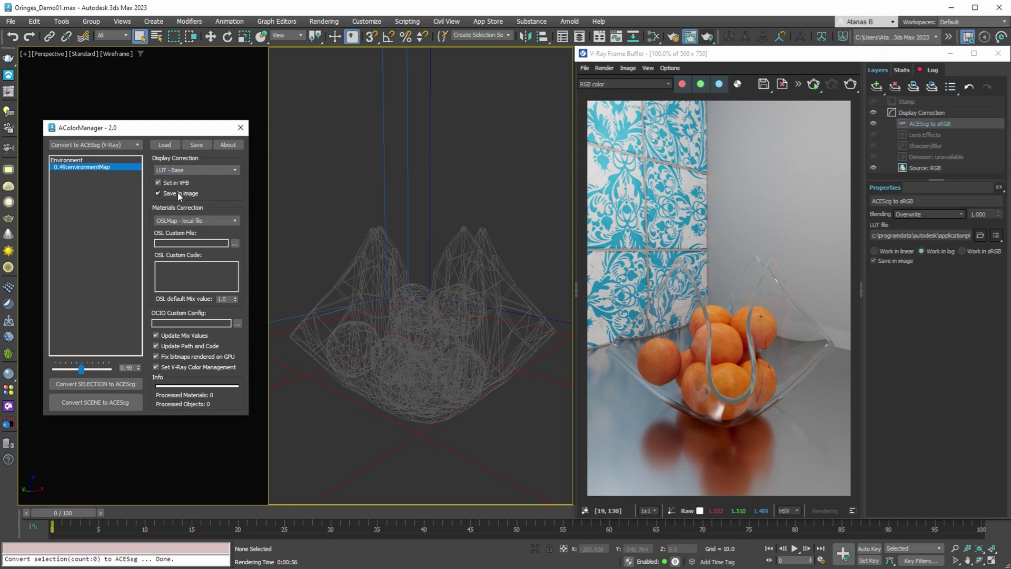
left_click(190, 170)
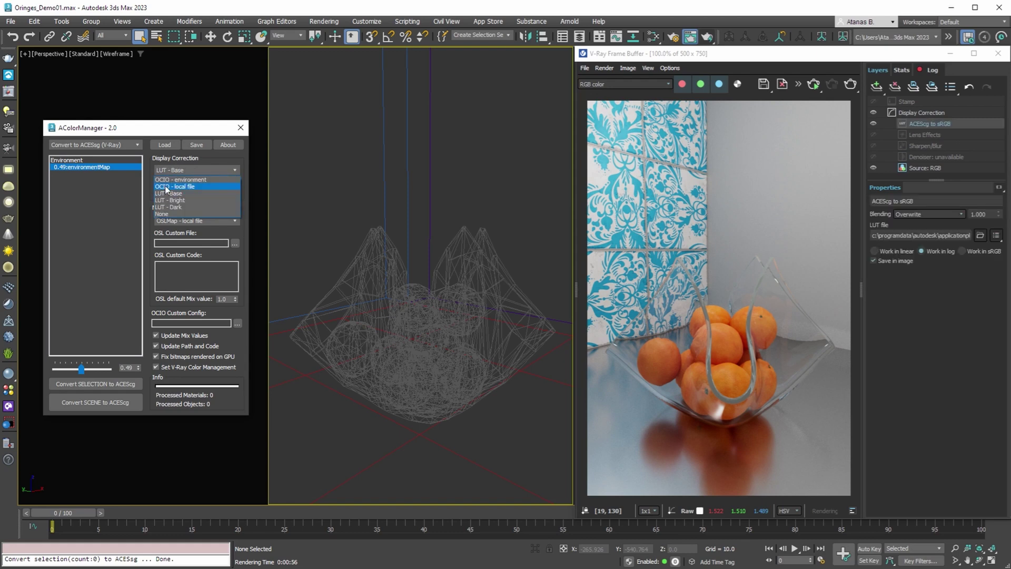
Set display correction to None in AColorManager and the VFB, then reselect LUT - Base.
left_click(167, 214)
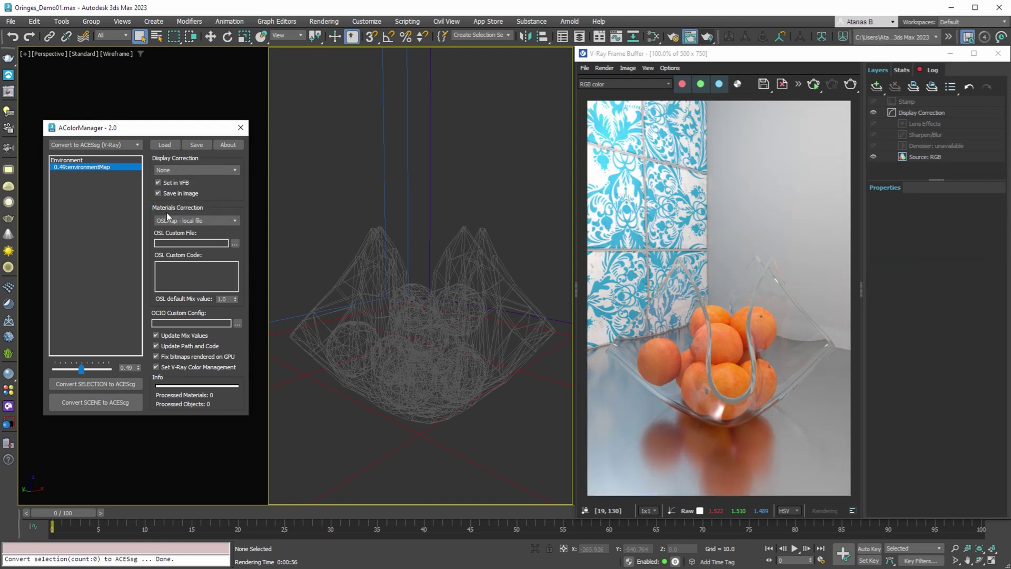
left_click(920, 113)
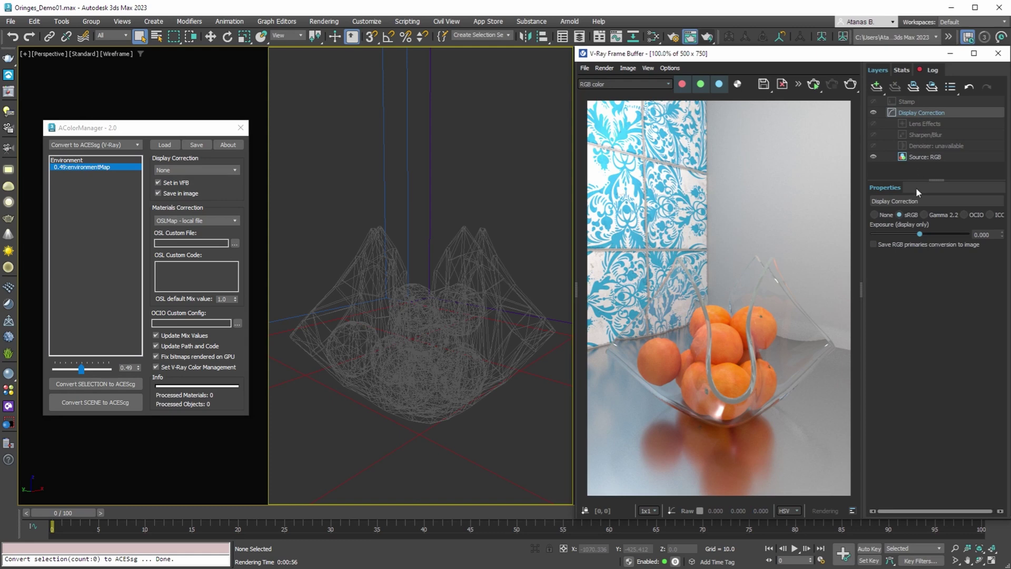
left_click(875, 214)
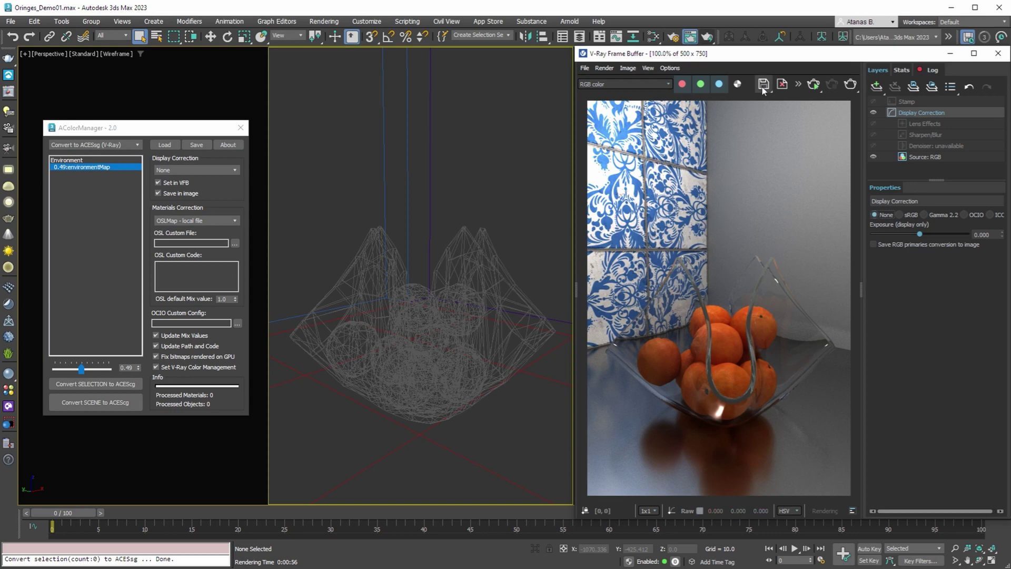
left_click(196, 169)
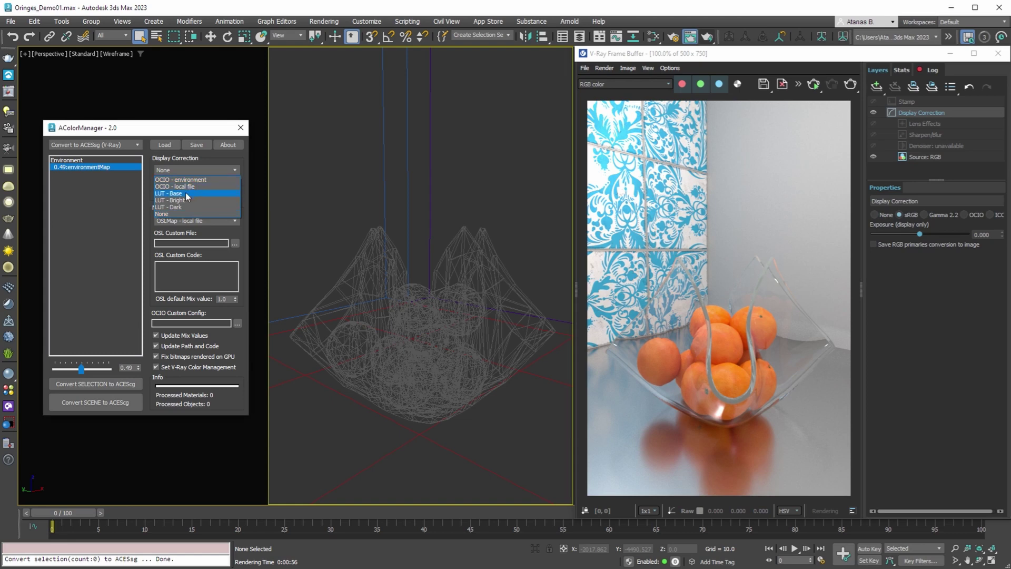
left_click(186, 192)
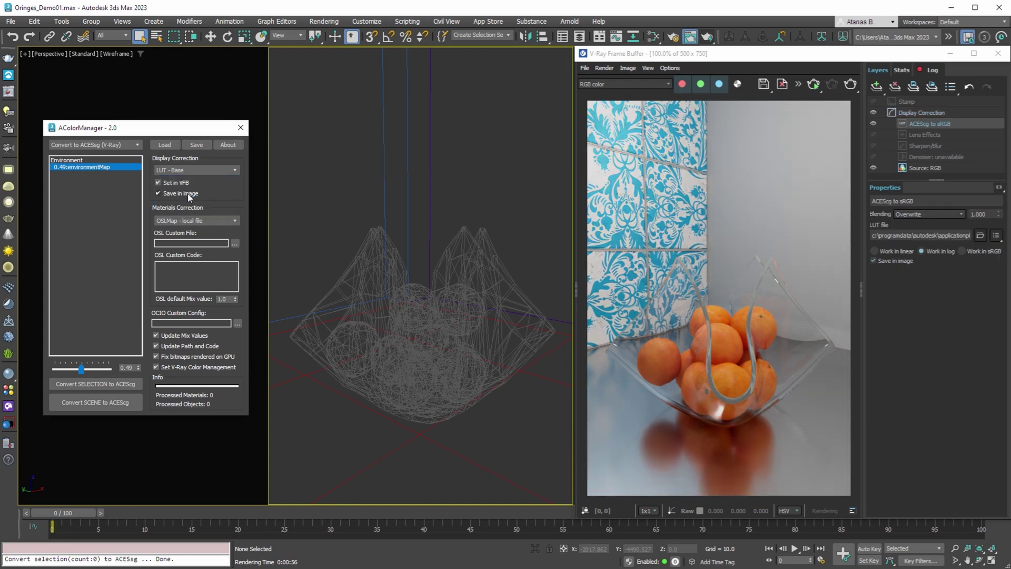
Save the render as demo01.png in 48-bit RGB, then choose OCIO - environment display correction.
left_click(763, 84)
type("demo01.")
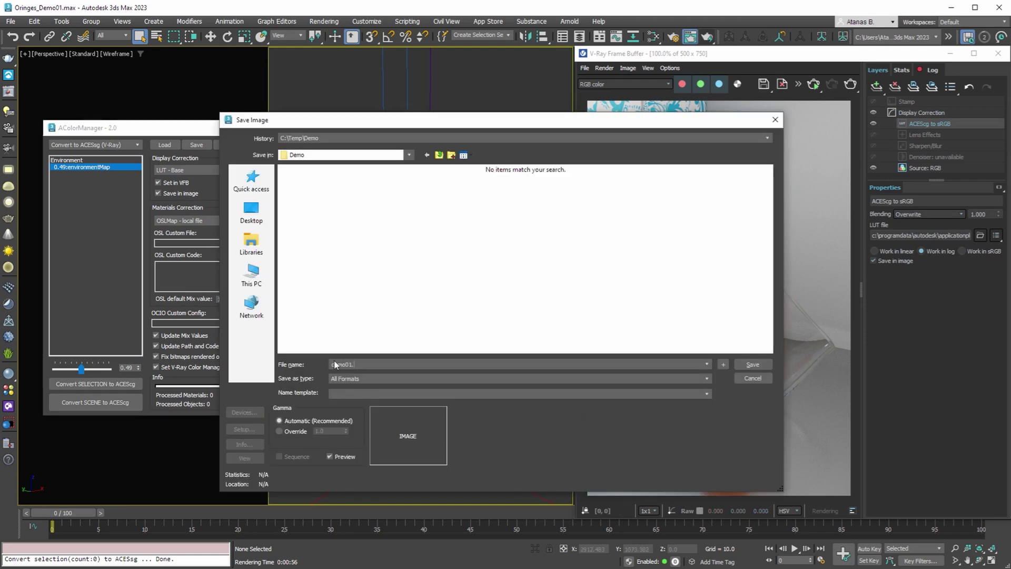
type("png")
key("Return")
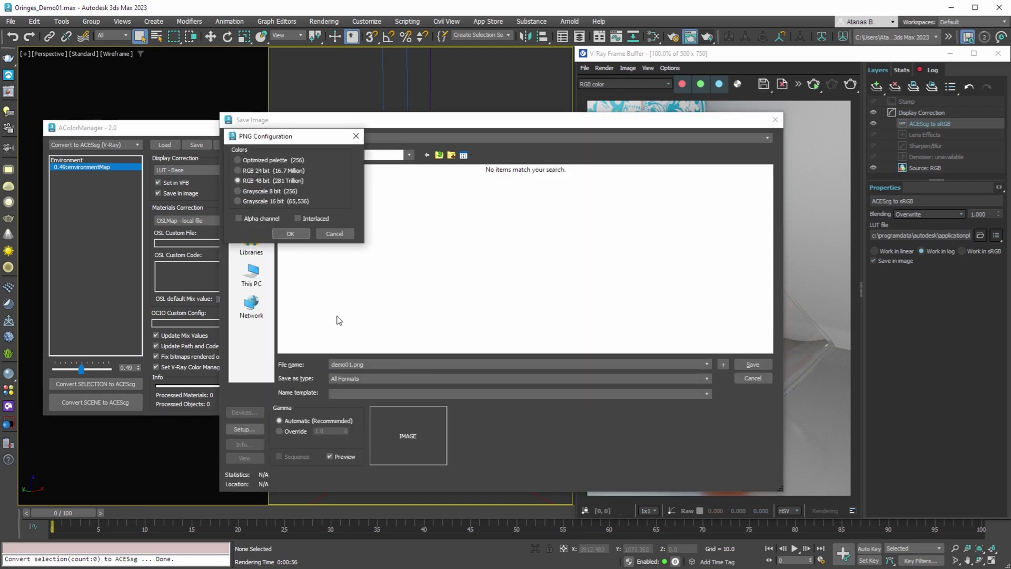
left_click(268, 171)
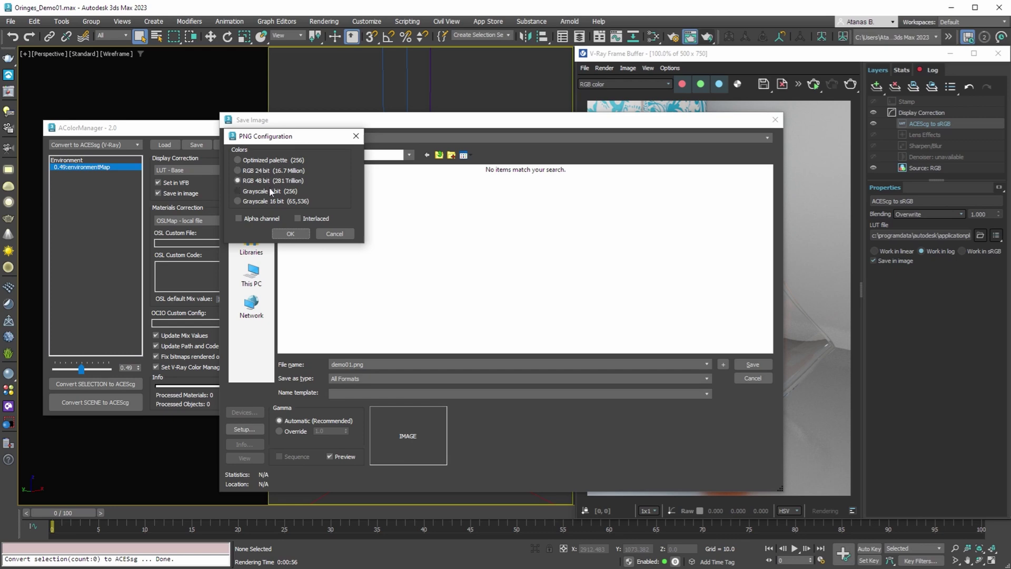
left_click(290, 233)
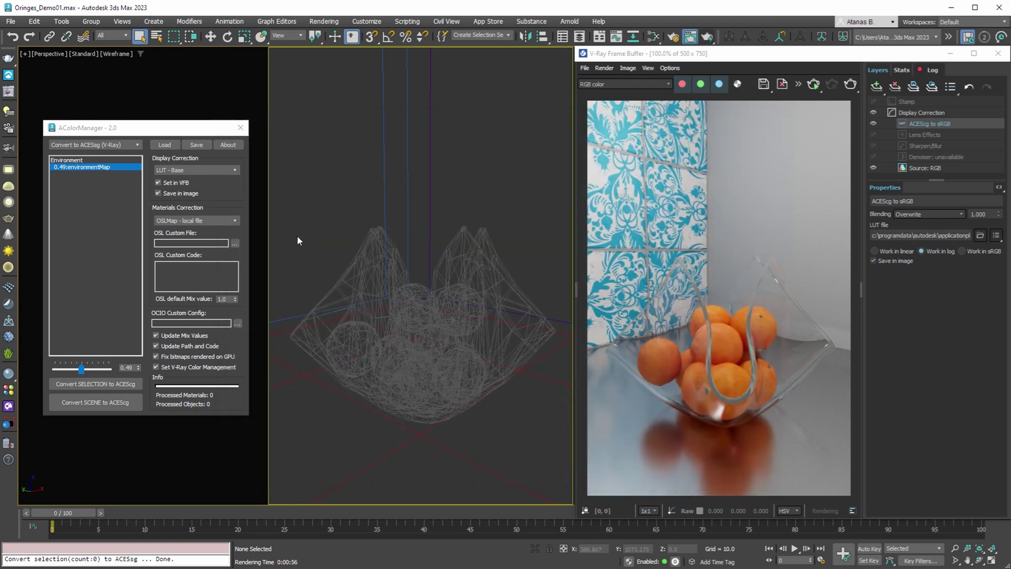
left_click(208, 171)
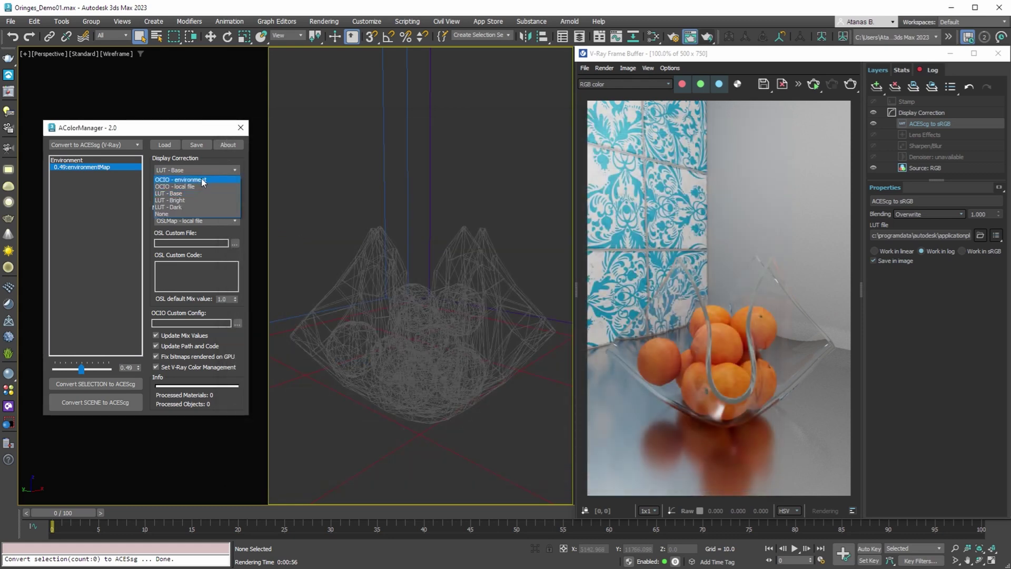
left_click(202, 180)
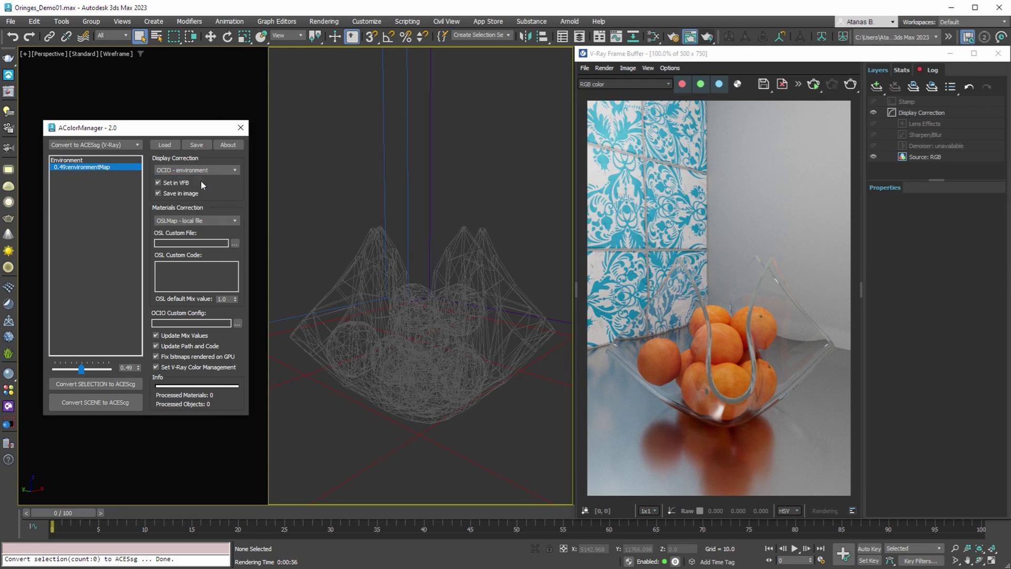
Save the OCIO-corrected render as demo02.png with 48-bit PNG settings.
left_click(912, 110)
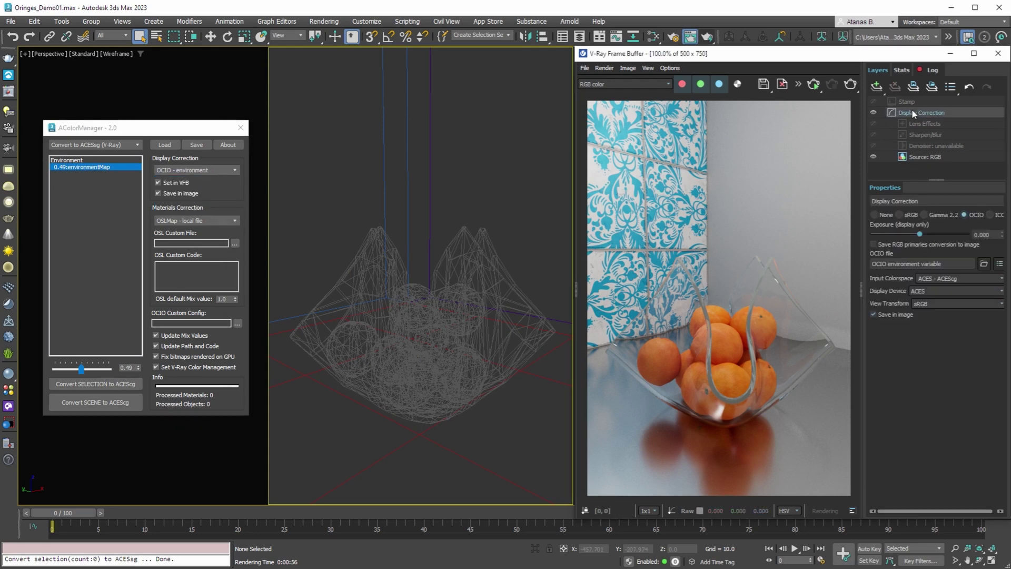
left_click(764, 84)
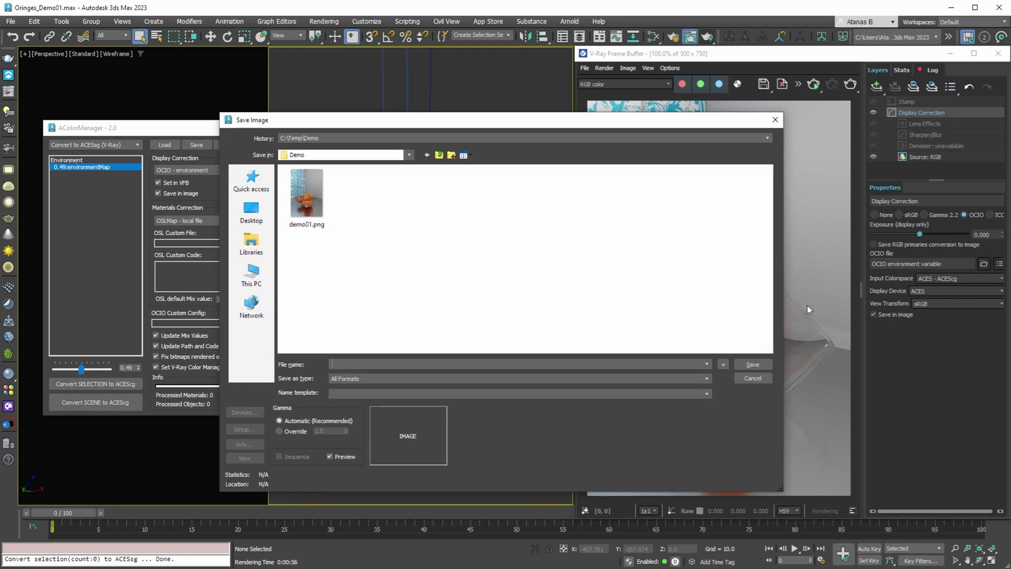
left_click(307, 198)
left_click(351, 366)
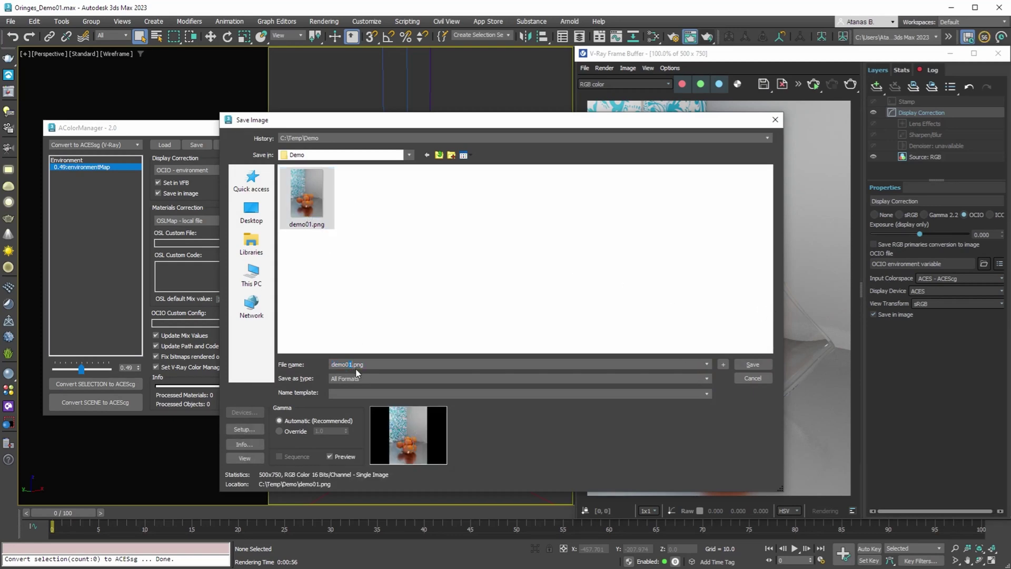
type("2")
left_click(752, 363)
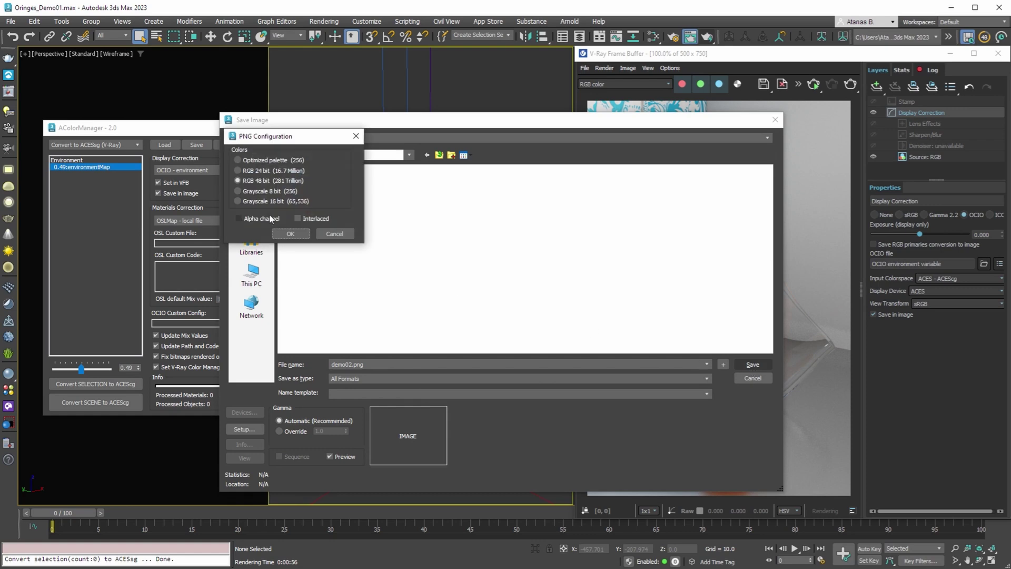
left_click(291, 233)
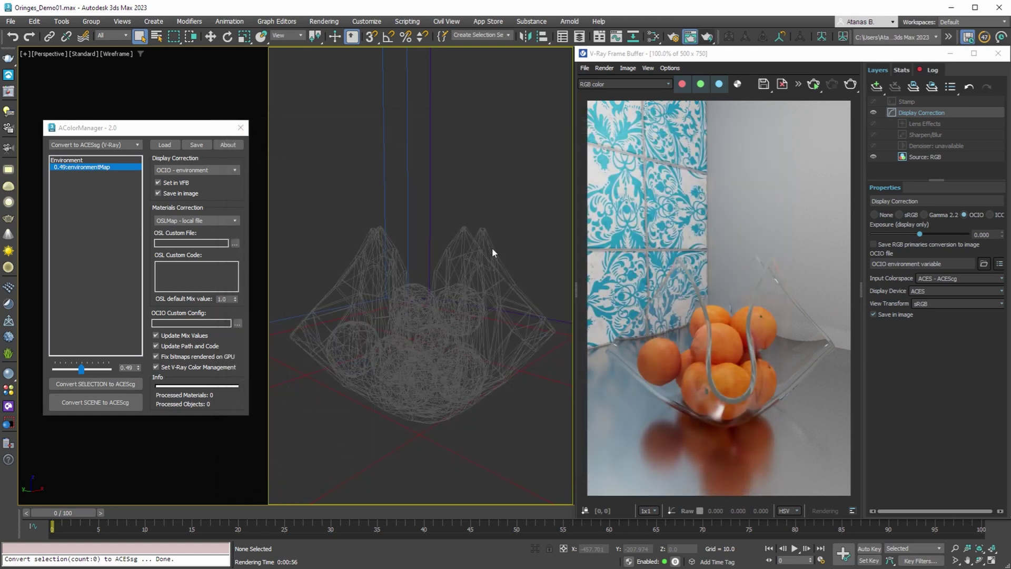
Save another copy as demo03.png with output gamma overridden to 1.0.
left_click(763, 84)
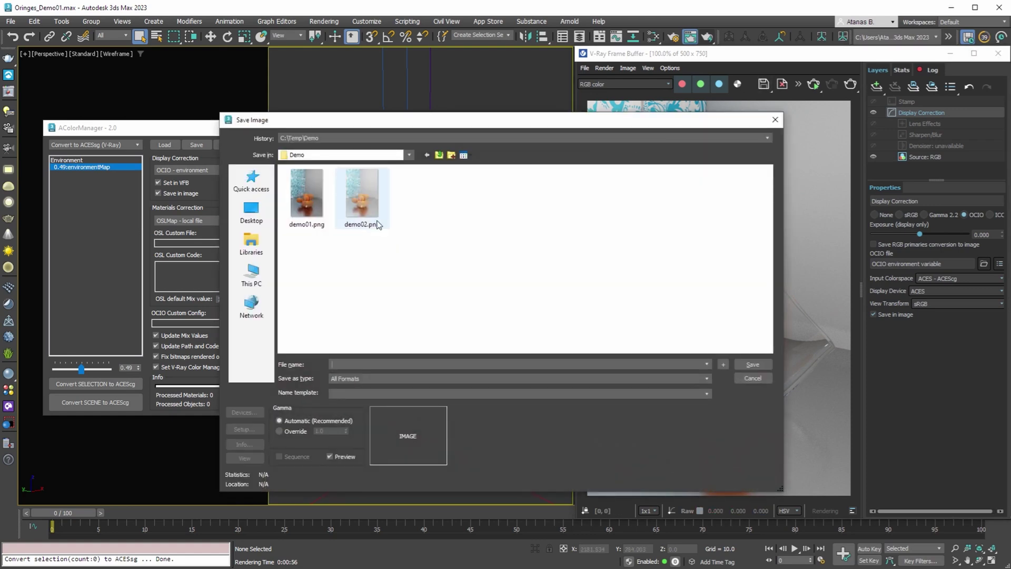
left_click(287, 432)
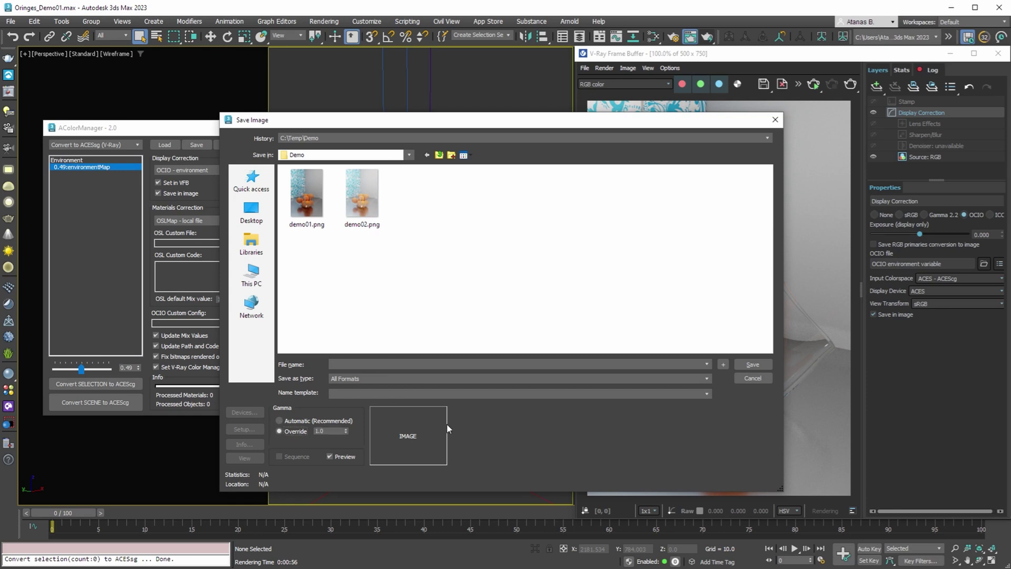
left_click(361, 196)
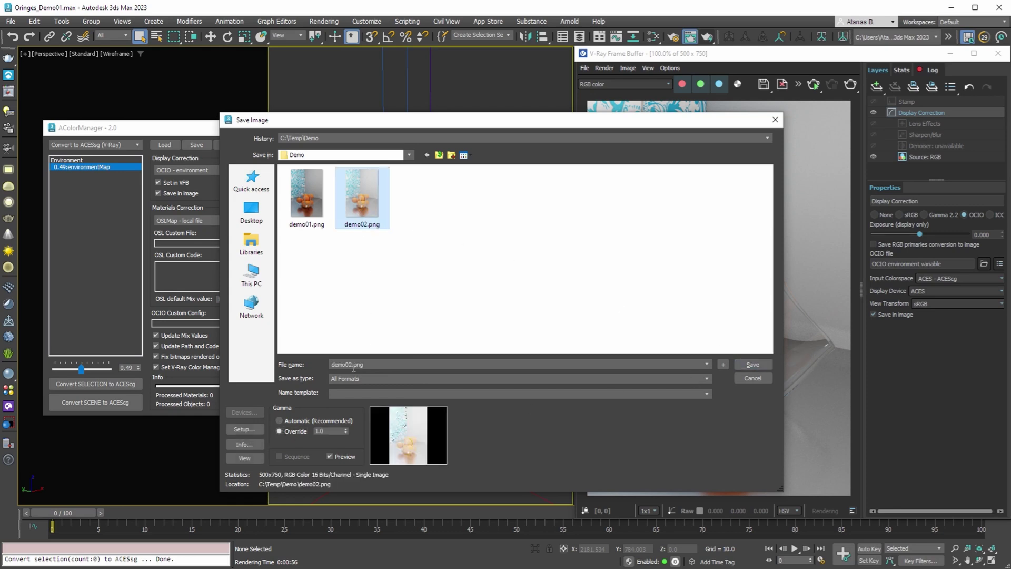
left_click(353, 364)
type("3")
left_click(751, 366)
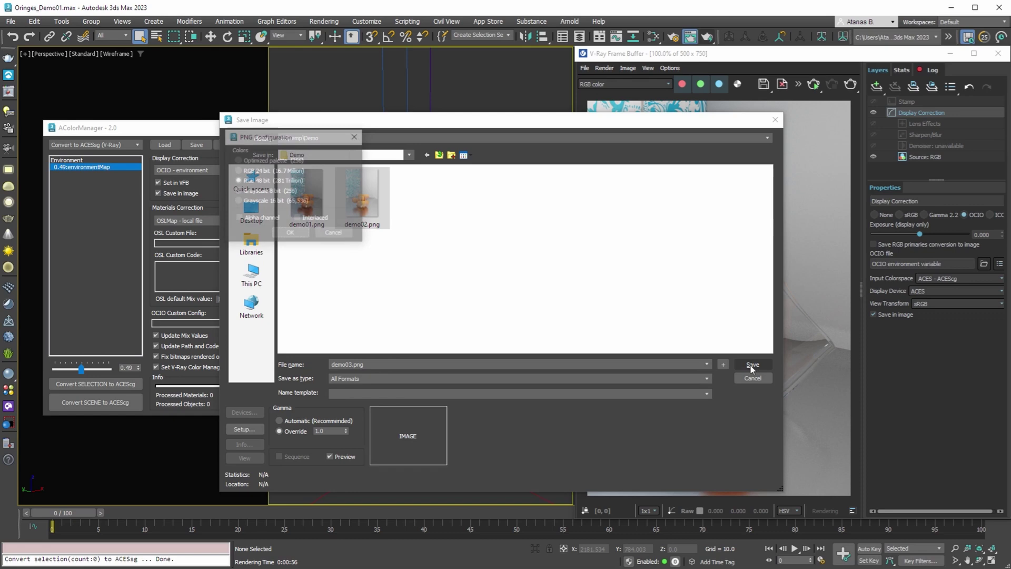
left_click(290, 232)
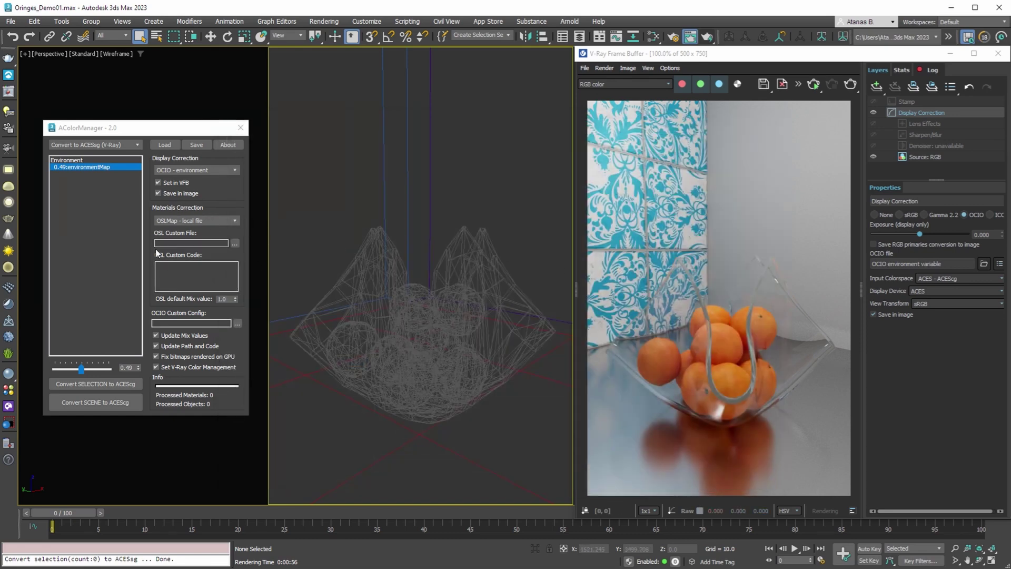
Try OSLMap - source code for materials correction, then switch it to None.
left_click(184, 222)
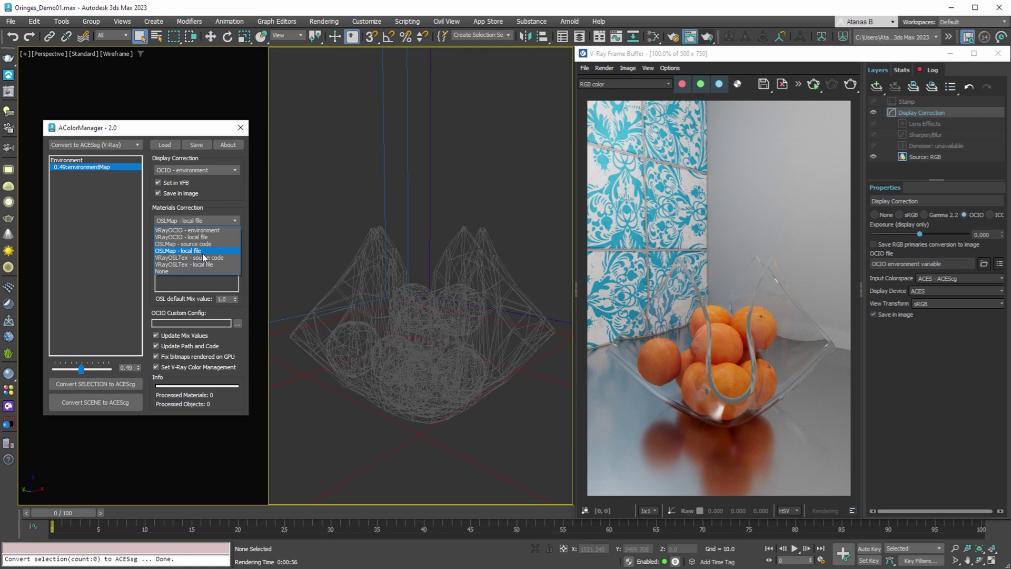
left_click(184, 244)
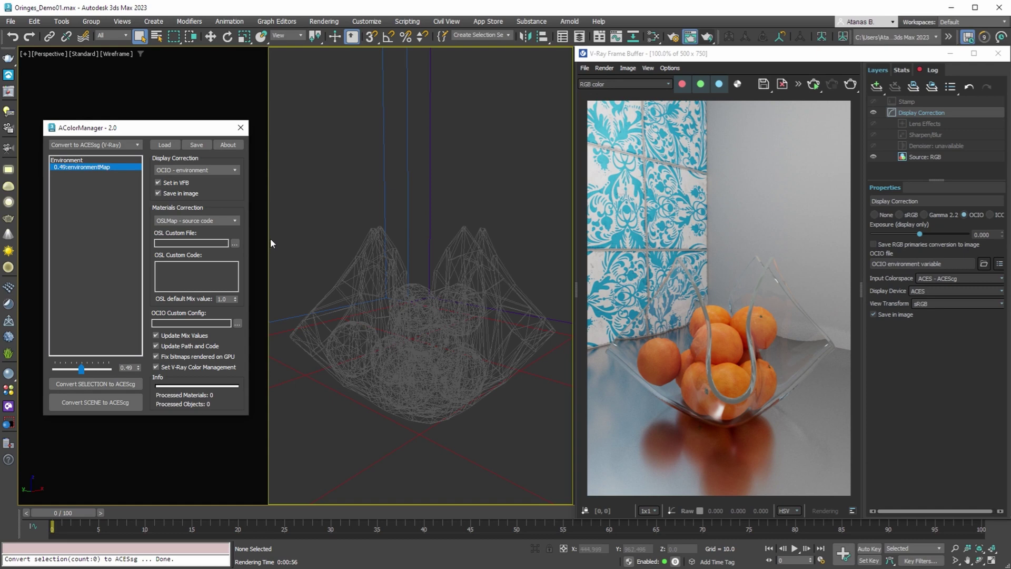
left_click(201, 221)
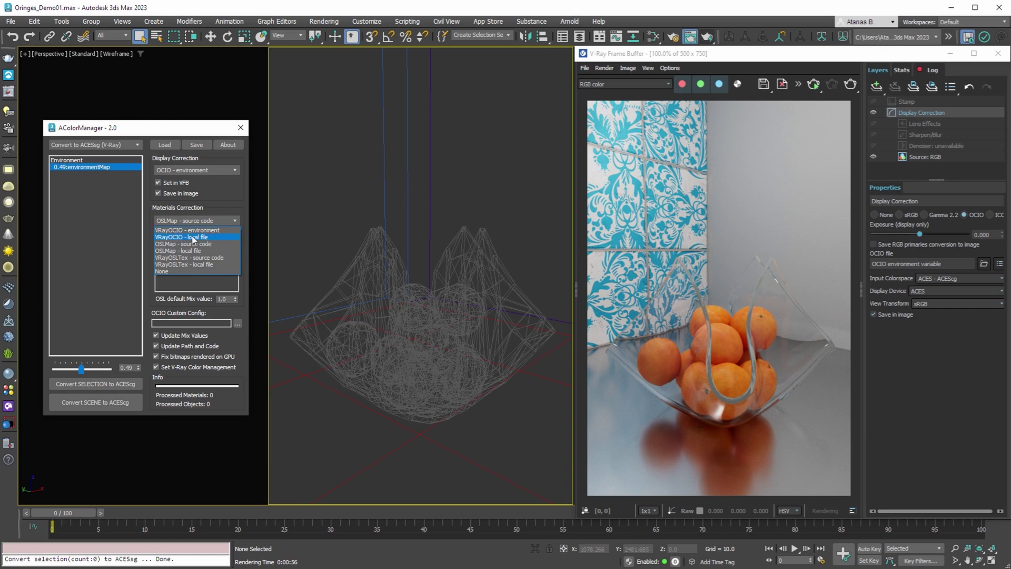
left_click(174, 270)
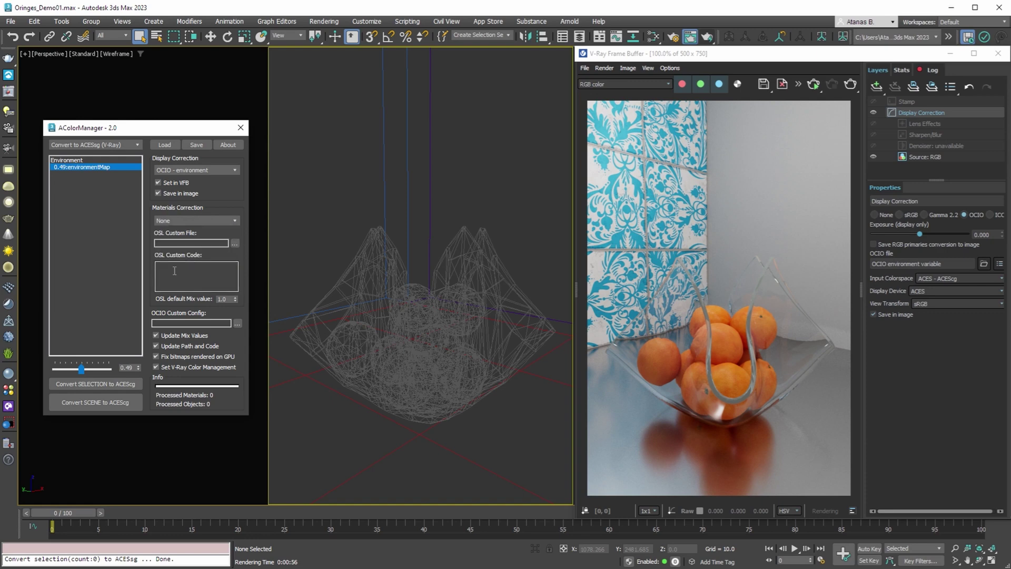
left_click(173, 246)
Drag the mix slider so environmentMap reads 1.00.
left_click(170, 267)
type("sdf ")
type("ghj ")
type("hjbh")
left_click(226, 300)
left_click(81, 370)
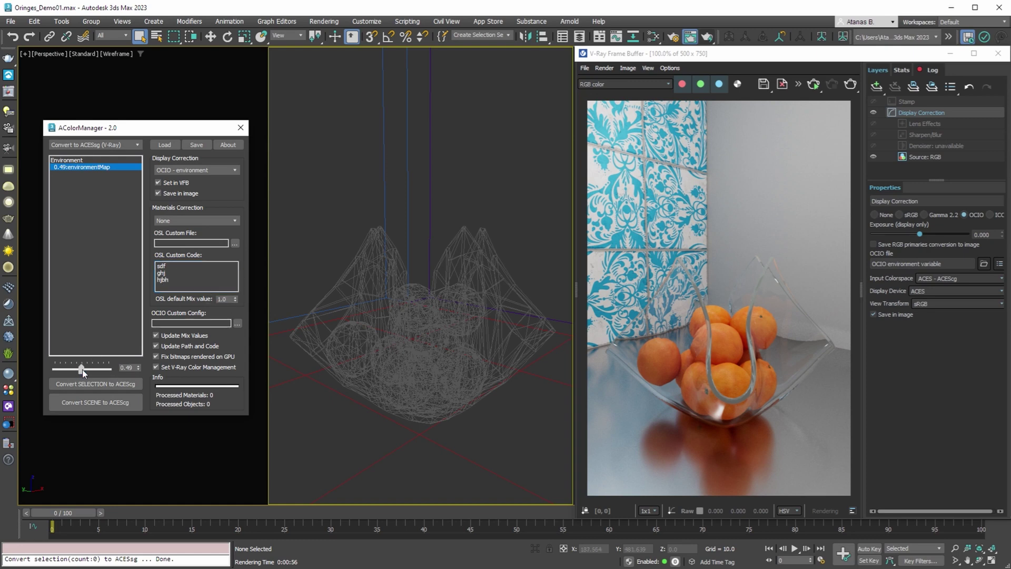
left_click(117, 370)
left_click(109, 370)
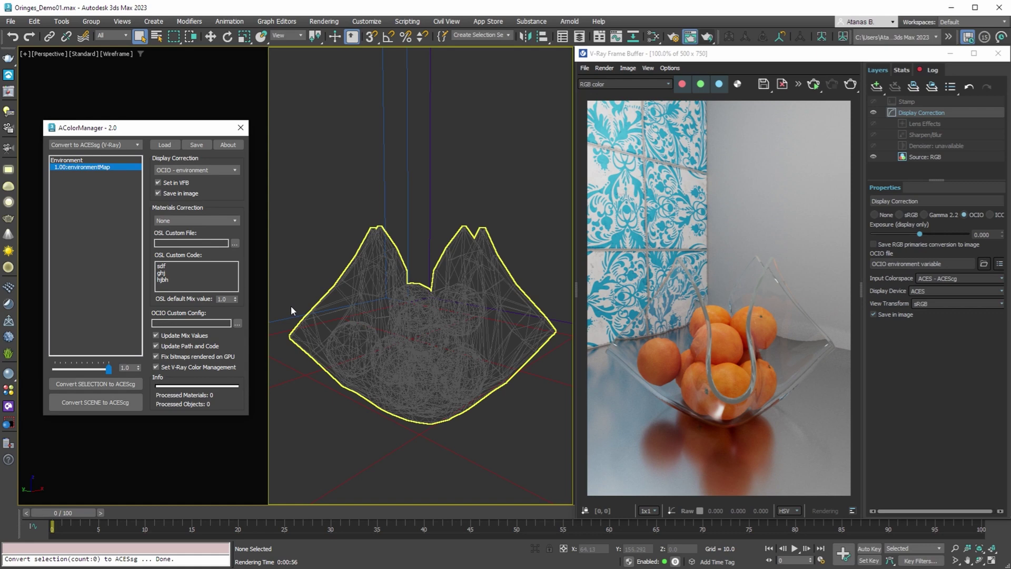
Leave the default mix value unchanged and uncheck Update Mix Values and Update Path and Code.
double_click(223, 298)
key("Return")
left_click(202, 322)
left_click(157, 336)
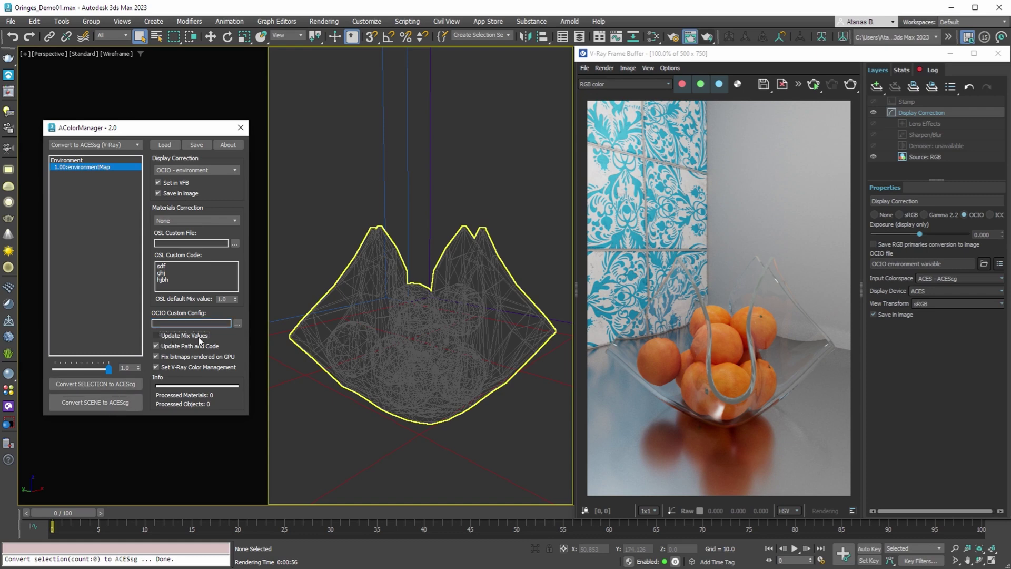
left_click(156, 347)
left_click(676, 41)
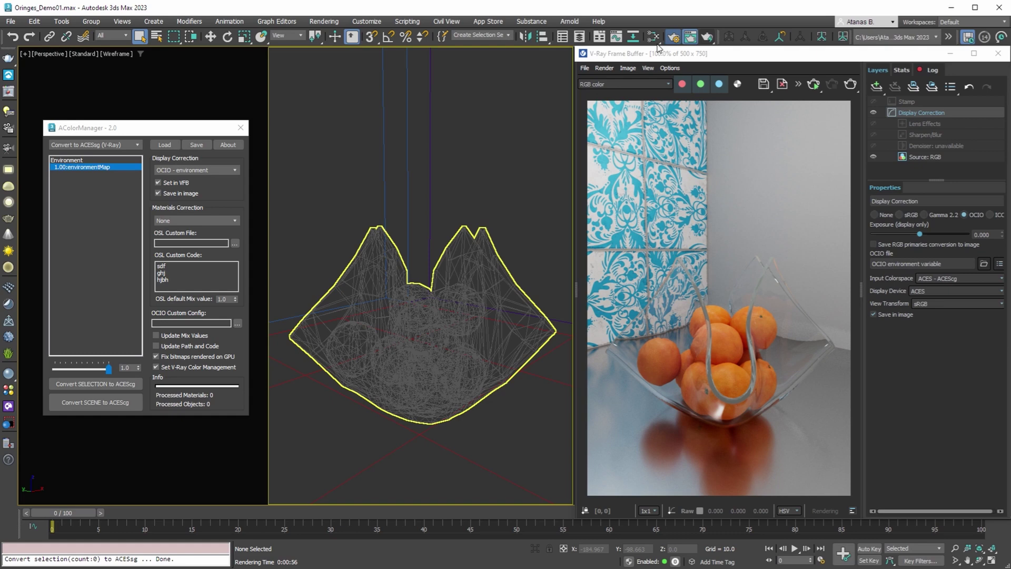
left_click(476, 186)
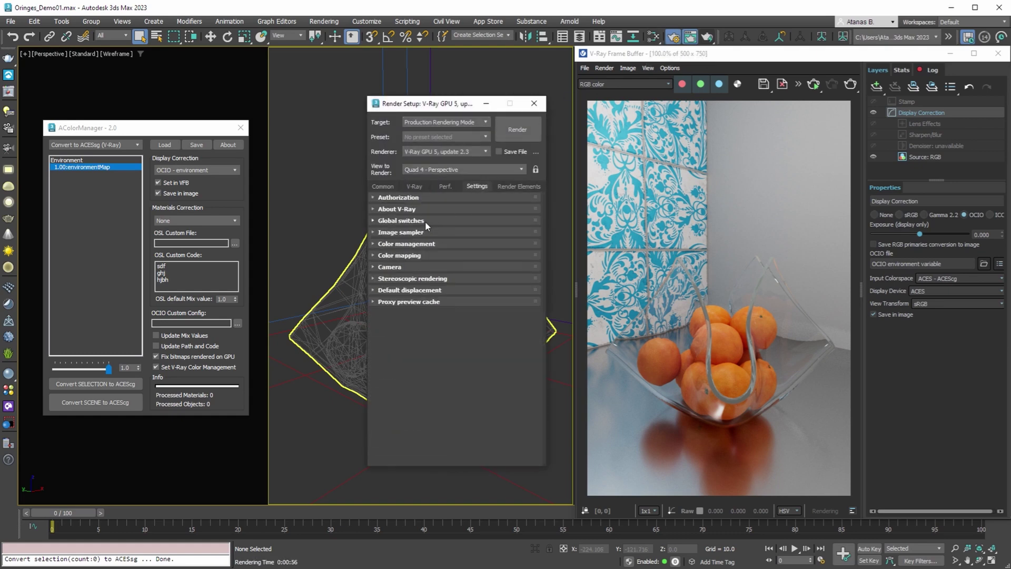
left_click(416, 244)
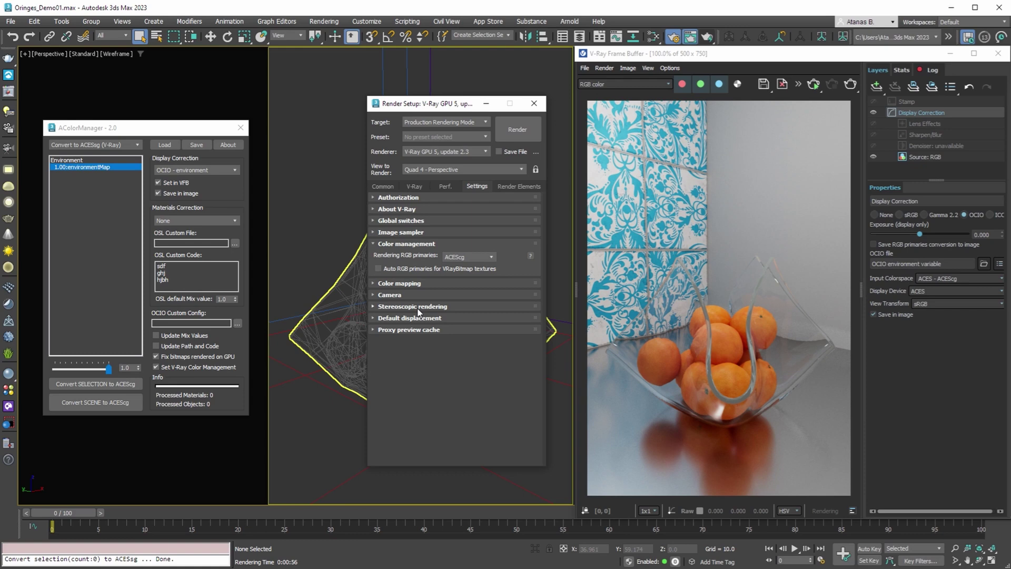
left_click(534, 104)
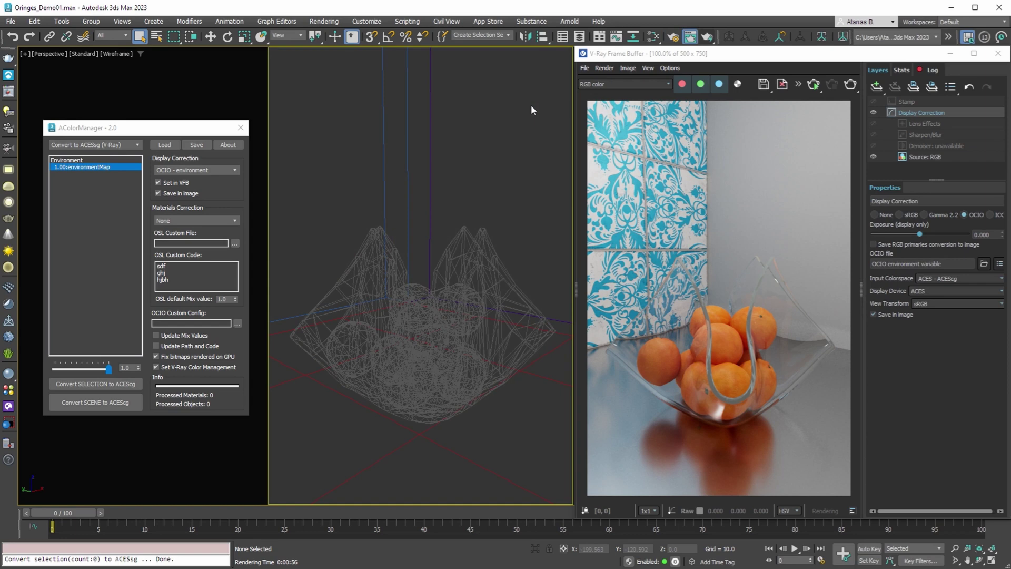